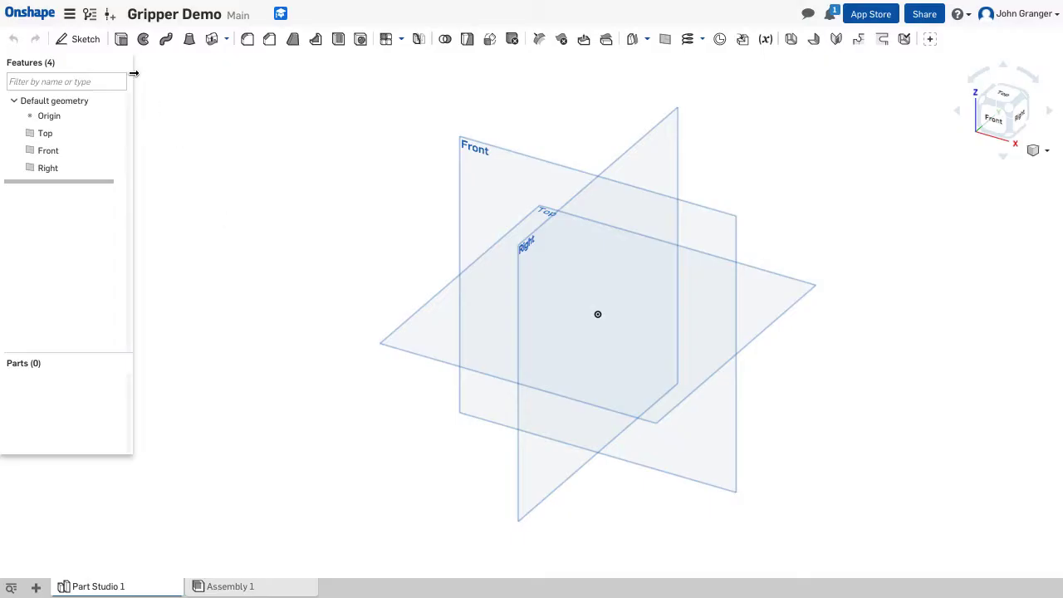
# Start a new sketch on the Top plane and view it face-on, centred
pyautogui.click(79, 41)
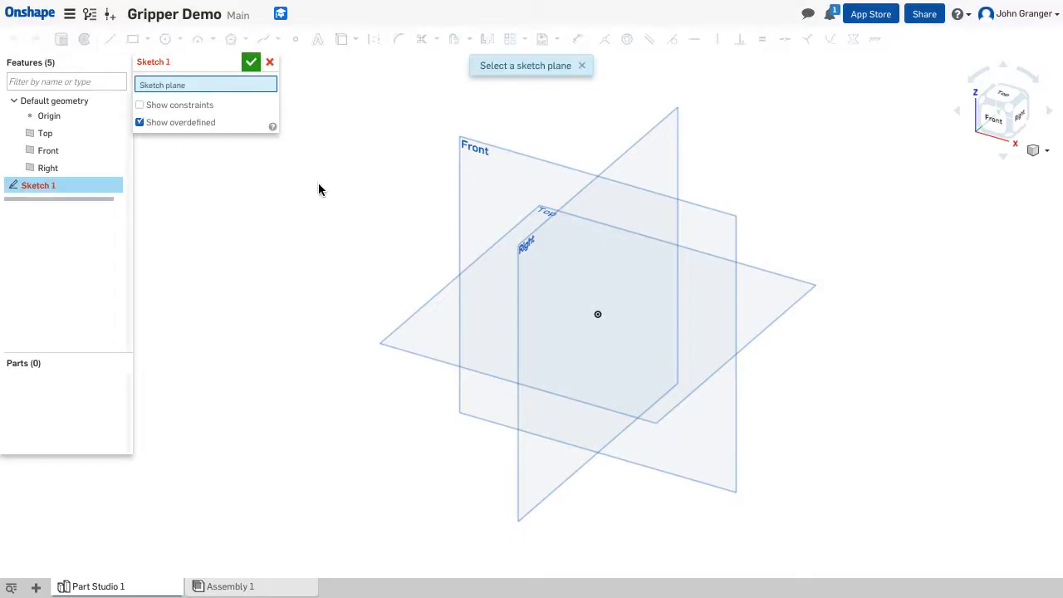
pyautogui.click(432, 328)
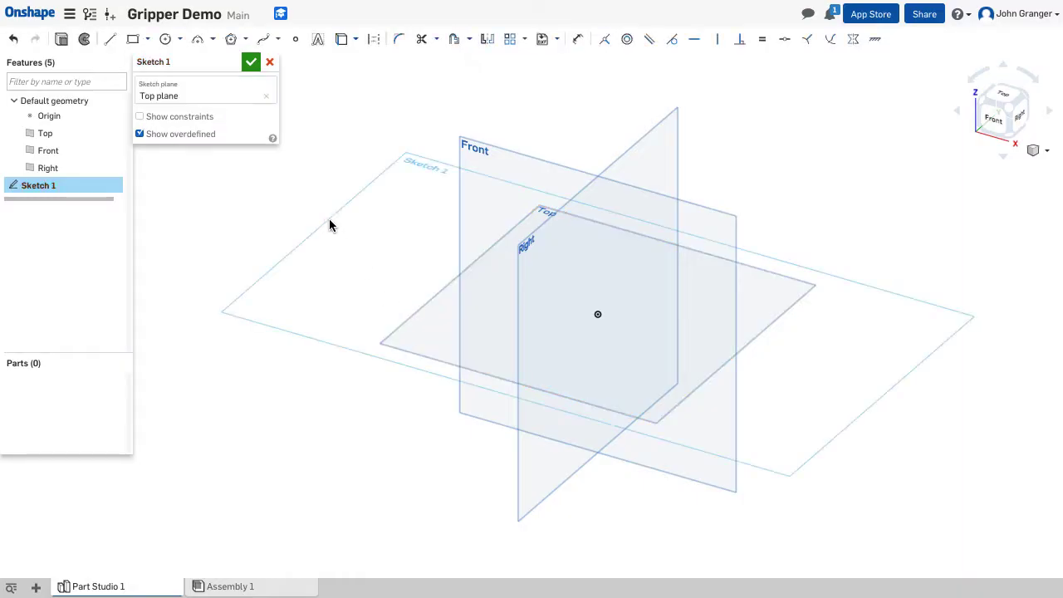
pyautogui.rightClick(322, 187)
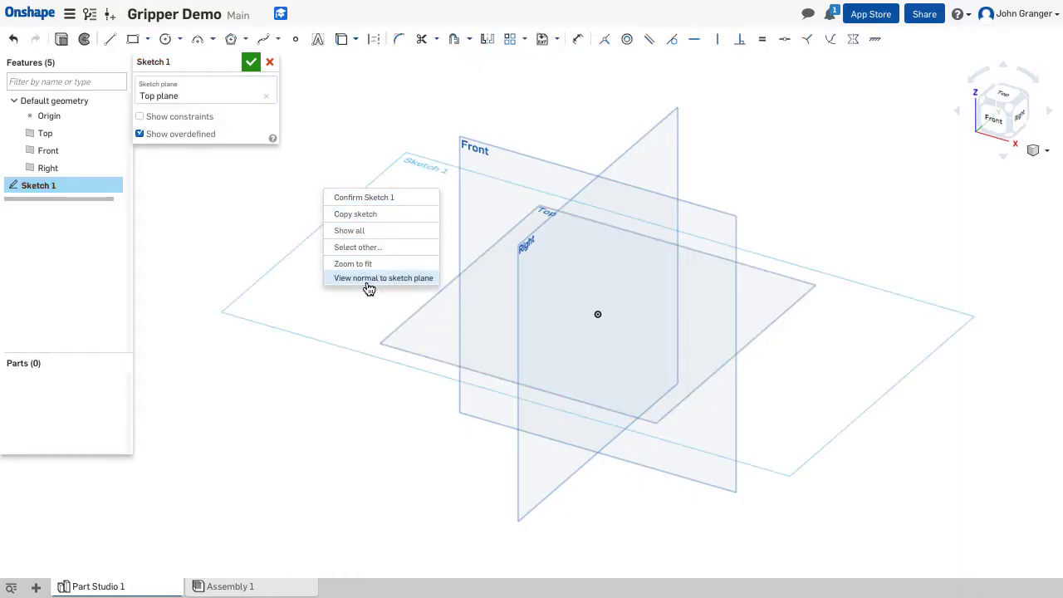
pyautogui.click(375, 279)
pyautogui.scroll(3, 449, 244)
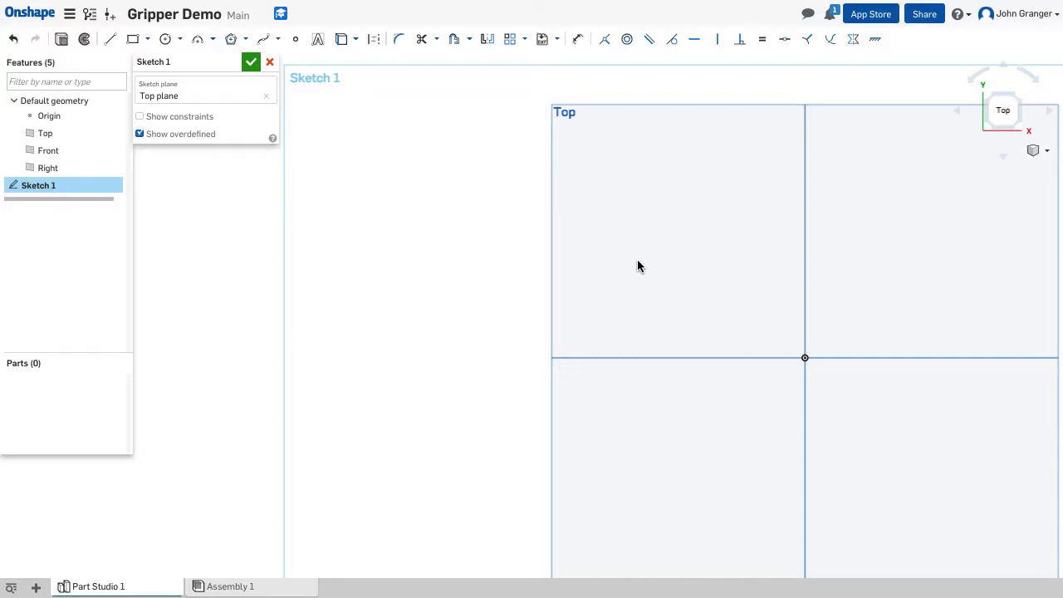
pyautogui.moveTo(637, 266)
pyautogui.mouseDown(button='middle')
pyautogui.moveTo(365, 293)
pyautogui.moveTo(375, 228)
pyautogui.moveTo(401, 241)
pyautogui.mouseUp(button='middle')
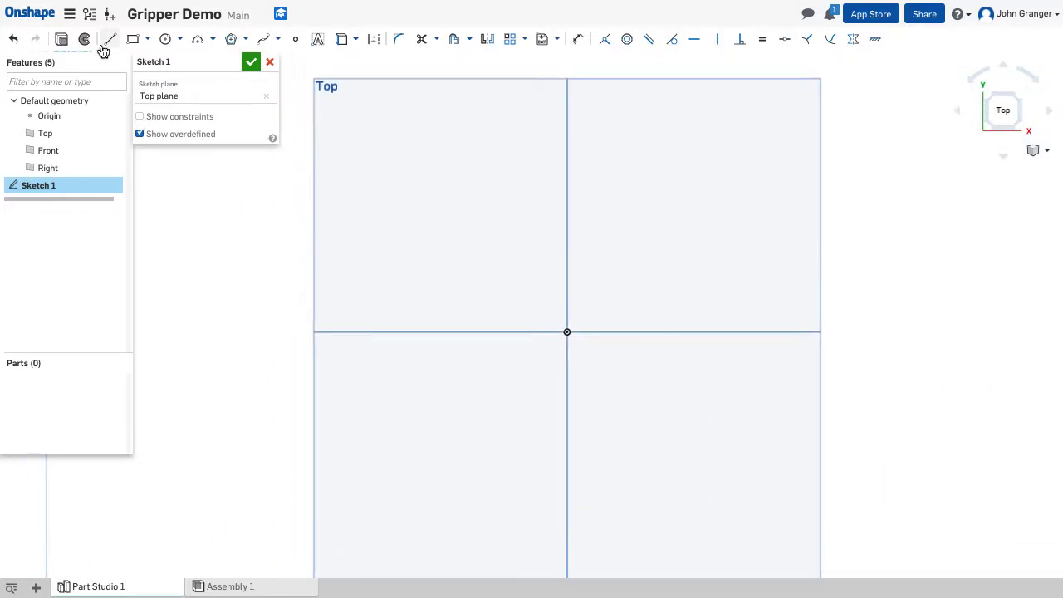
# Draw a corner rectangle 350 wide by 150 tall and fit it in view
pyautogui.click(148, 39)
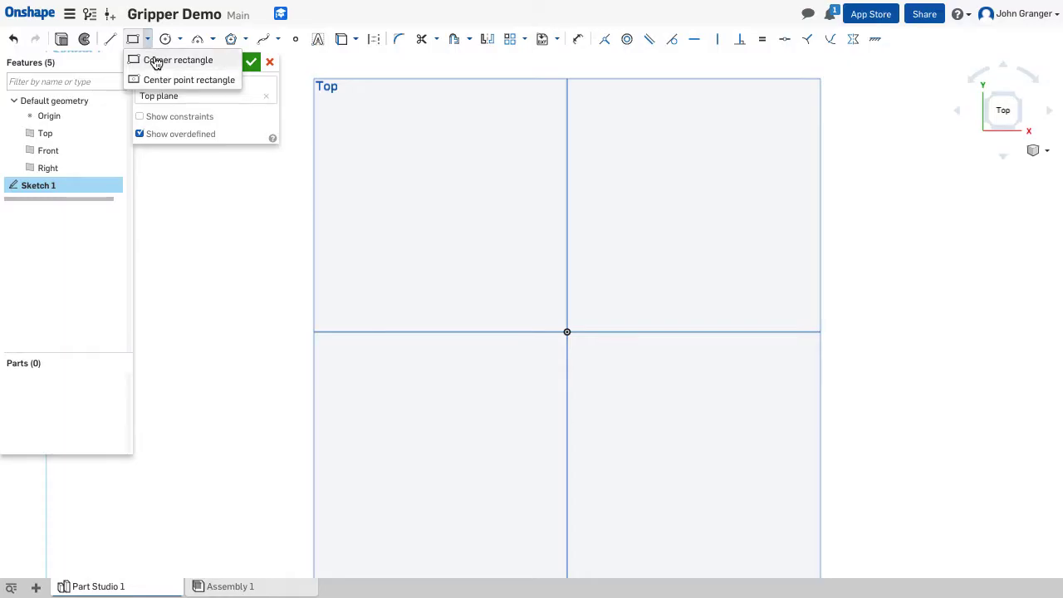
pyautogui.click(156, 59)
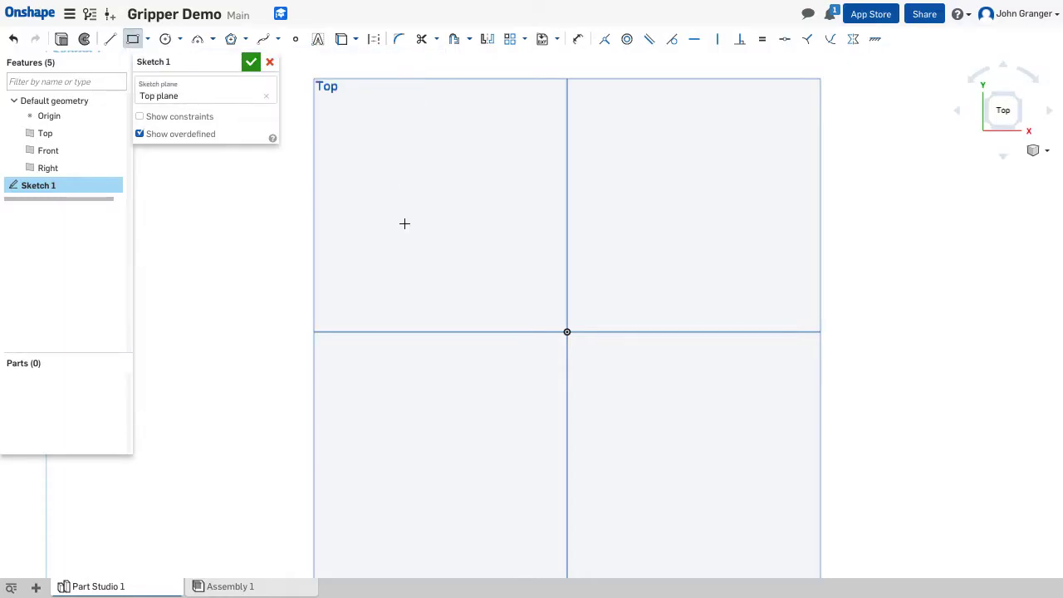
pyautogui.click(788, 98)
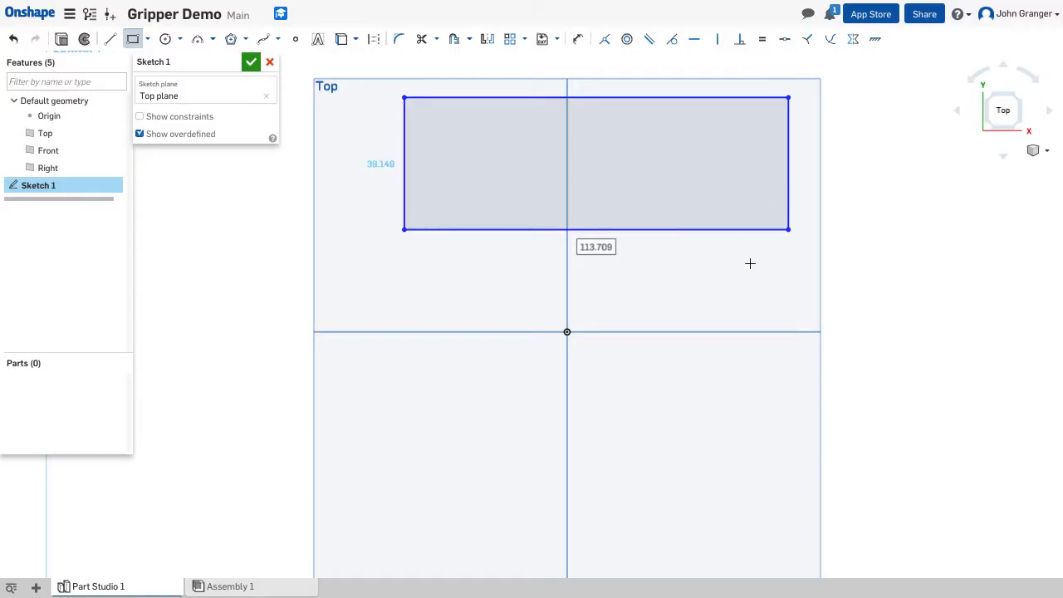
pyautogui.write('350')
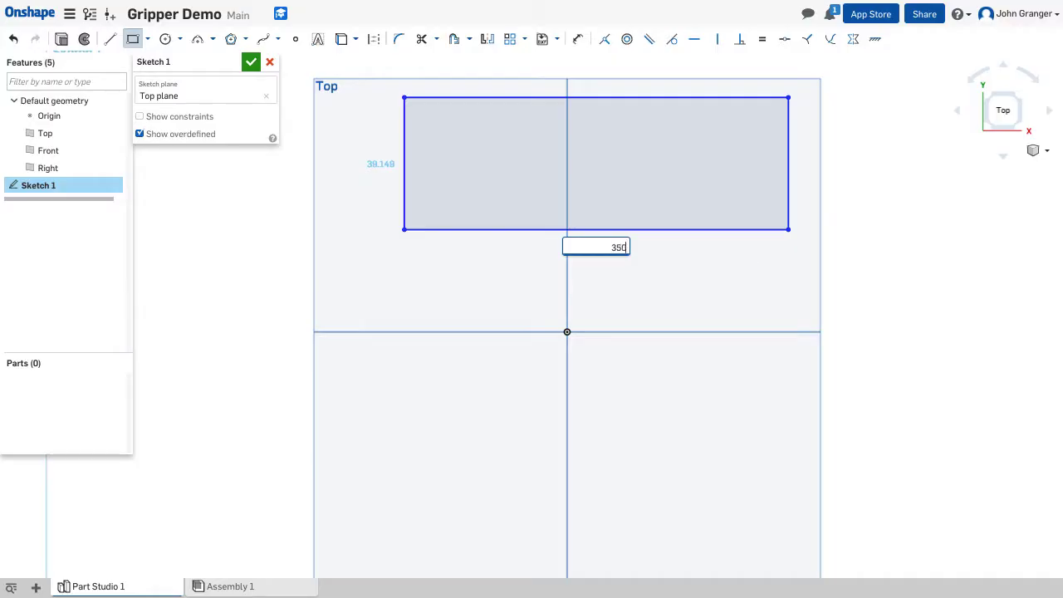
pyautogui.press('Tab')
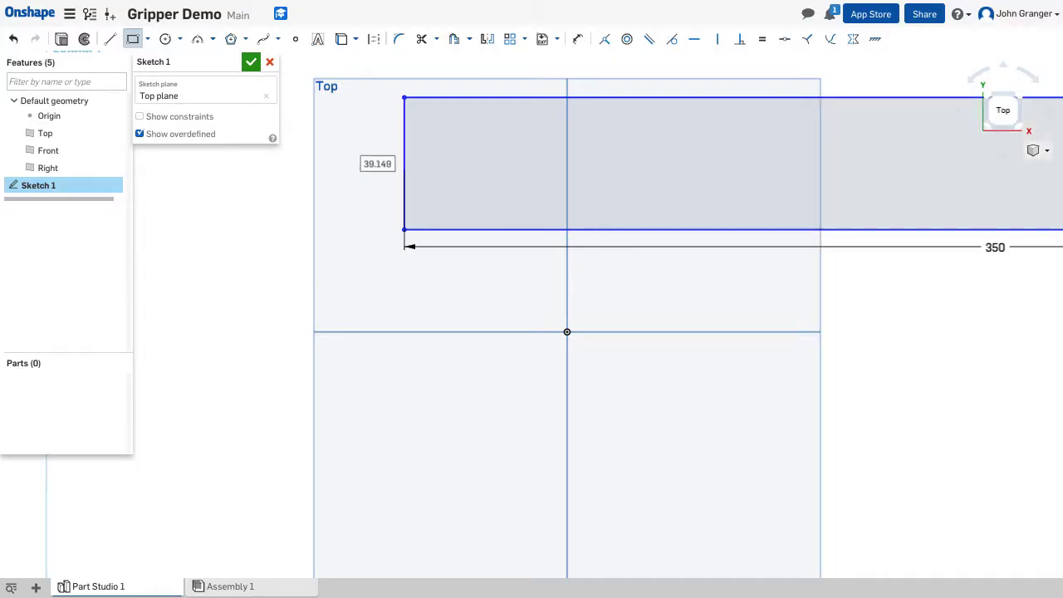
pyautogui.write('150')
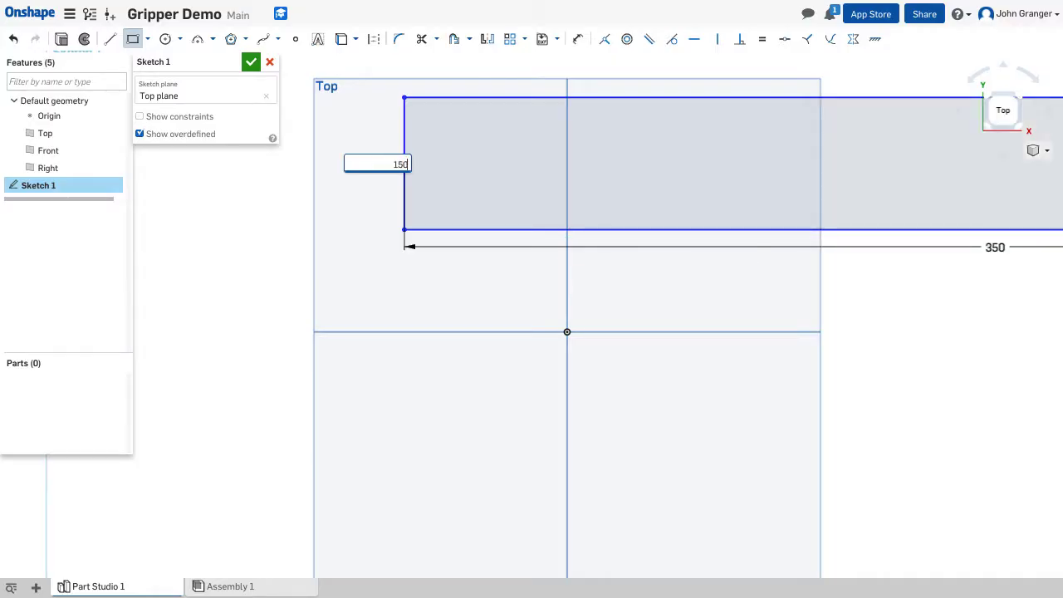
pyautogui.press('Return')
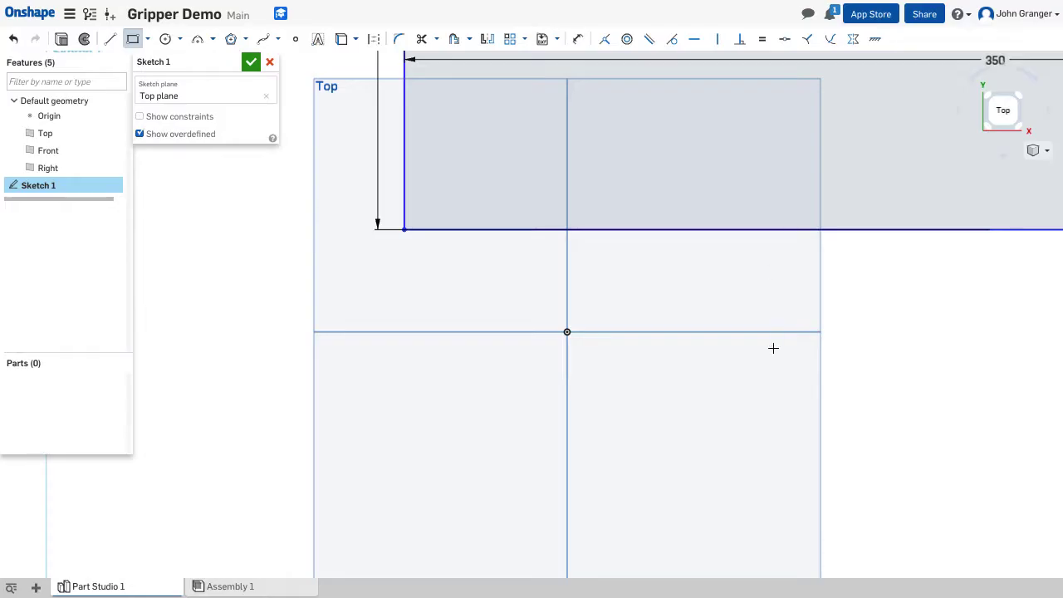
pyautogui.press('f')
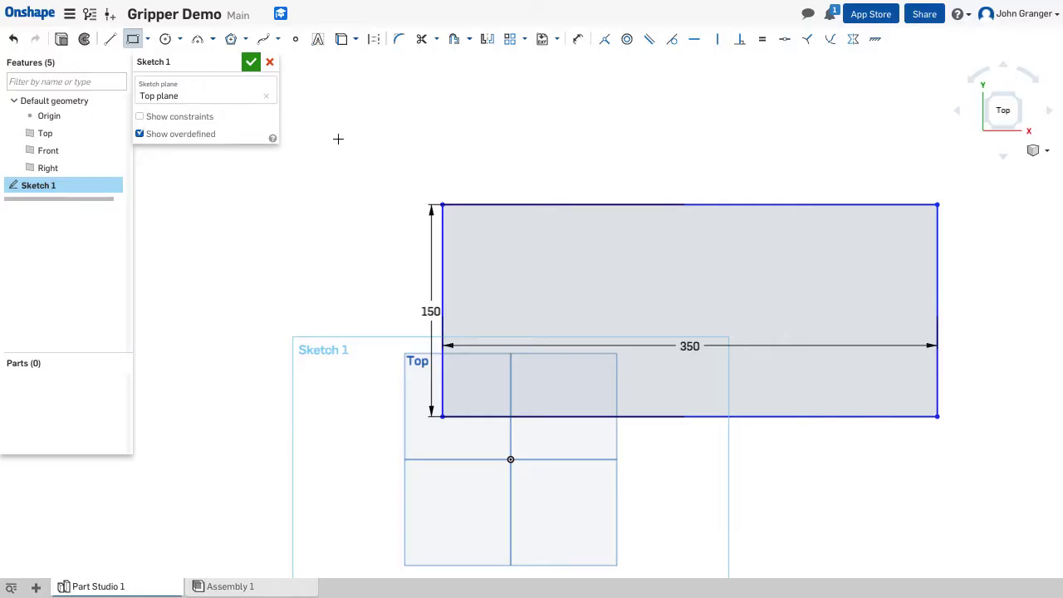
# Move the 150 dimension out to the left and the 350 dimension below the rectangle
pyautogui.scroll(-2, 349, 153)
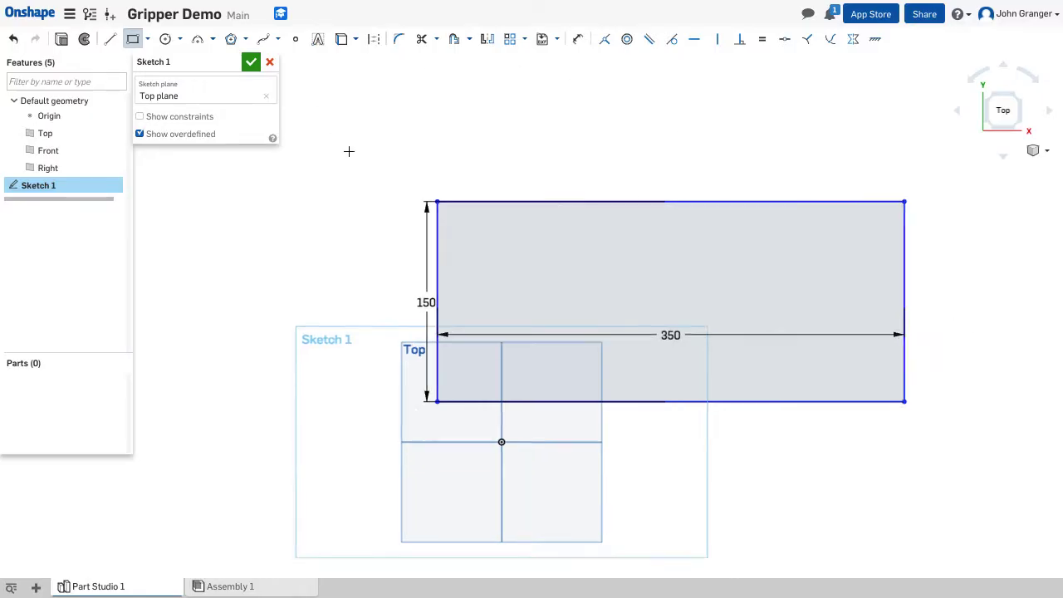
pyautogui.rightClick(387, 249)
pyautogui.click(421, 293)
pyautogui.moveTo(422, 293); pyautogui.dragTo(334, 280)
pyautogui.moveTo(653, 325); pyautogui.dragTo(679, 474)
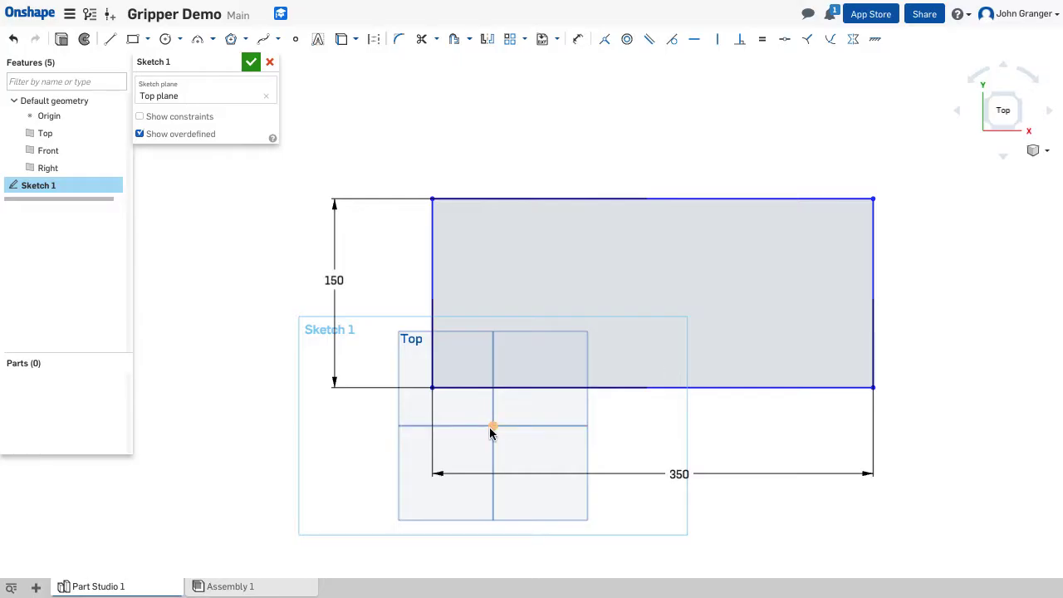
# Constrain the rectangle's bottom edge midpoint to the origin and reframe the view
pyautogui.click(787, 41)
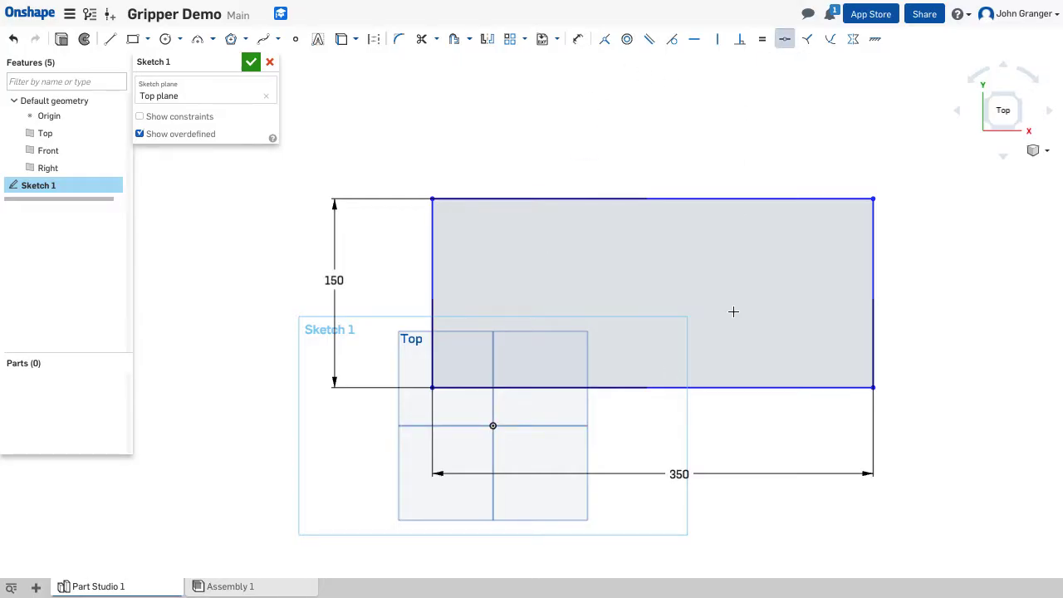
pyautogui.click(654, 388)
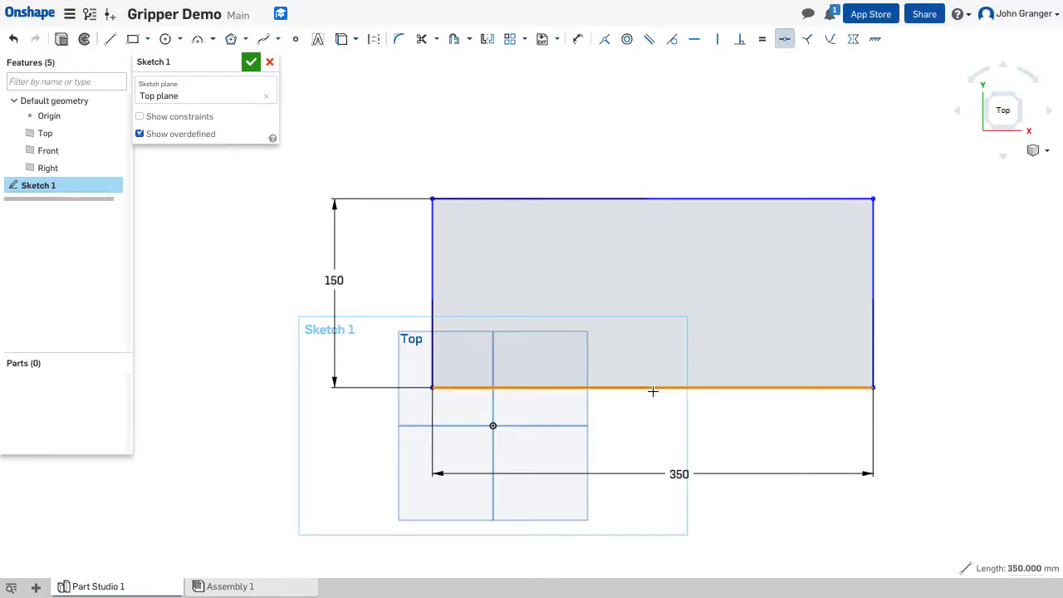
pyautogui.click(492, 427)
pyautogui.moveTo(627, 329)
pyautogui.mouseDown(button='middle')
pyautogui.moveTo(684, 283)
pyautogui.moveTo(707, 213)
pyautogui.mouseUp(button='middle')
pyautogui.scroll(2, 627, 247)
pyautogui.moveTo(626, 246)
pyautogui.mouseDown(button='middle')
pyautogui.moveTo(636, 364)
pyautogui.moveTo(634, 344)
pyautogui.mouseUp(button='middle')
pyautogui.scroll(2, 634, 344)
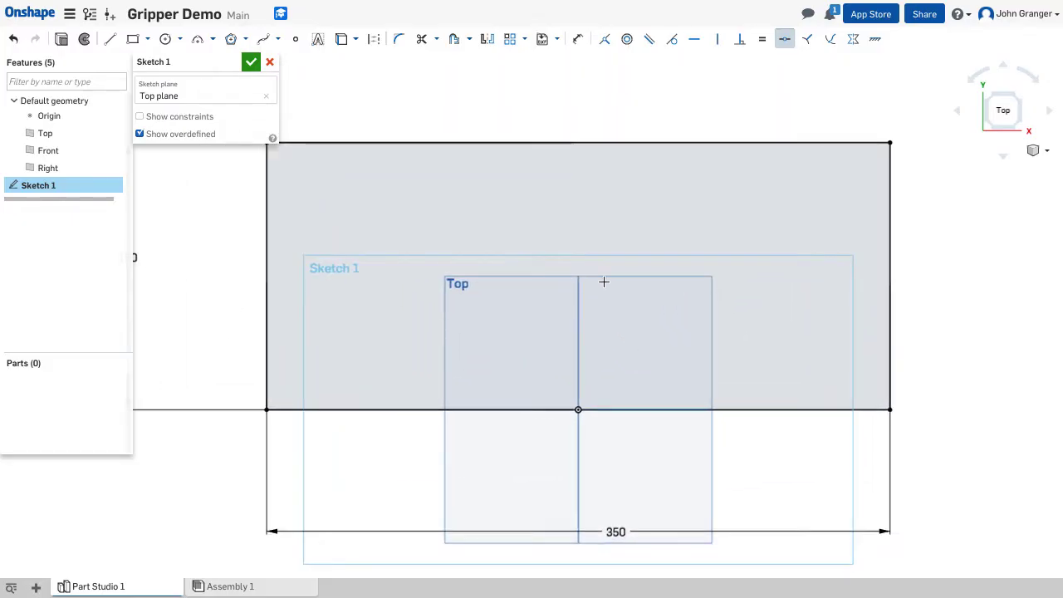
pyautogui.moveTo(604, 281)
pyautogui.mouseDown(button='middle')
pyautogui.moveTo(634, 323)
pyautogui.moveTo(612, 325)
pyautogui.mouseUp(button='middle')
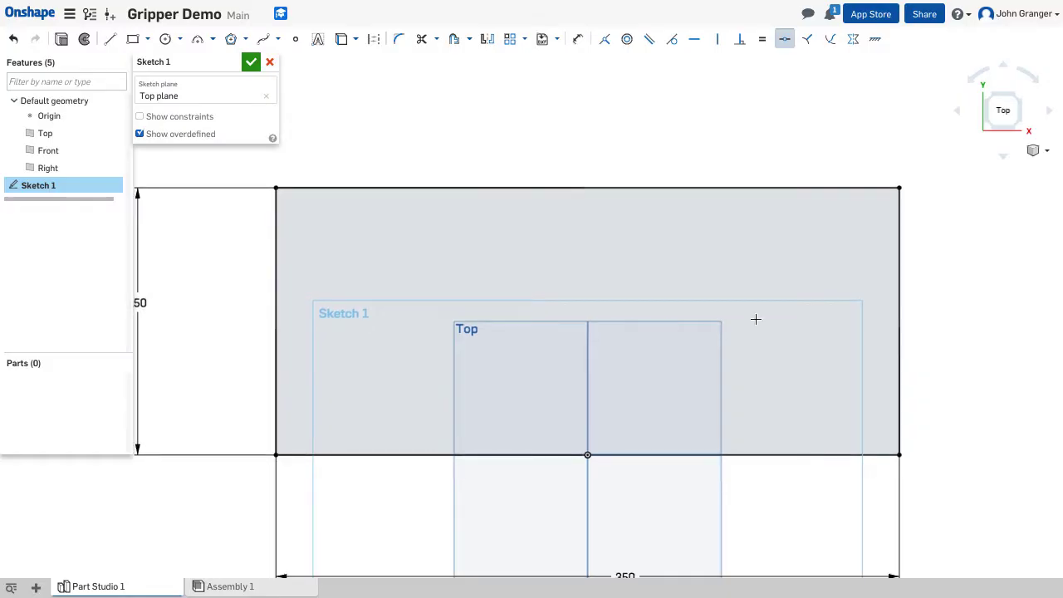
pyautogui.press('Escape')
# Draw a vertical construction centreline from the origin up past the rectangle
pyautogui.click(109, 39)
pyautogui.click(374, 39)
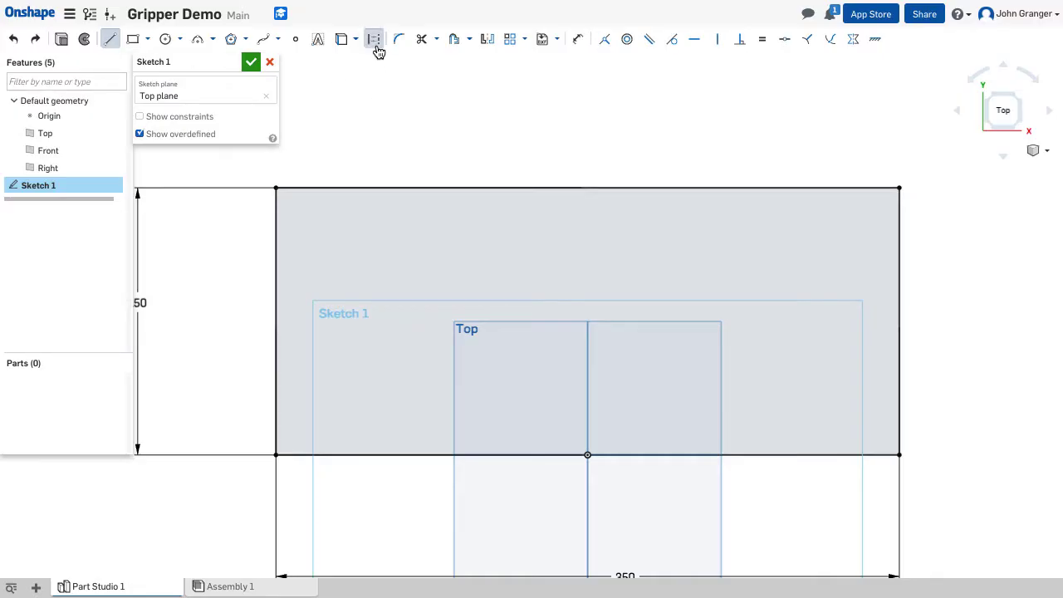
pyautogui.click(588, 454)
pyautogui.click(588, 146)
pyautogui.rightClick(643, 147)
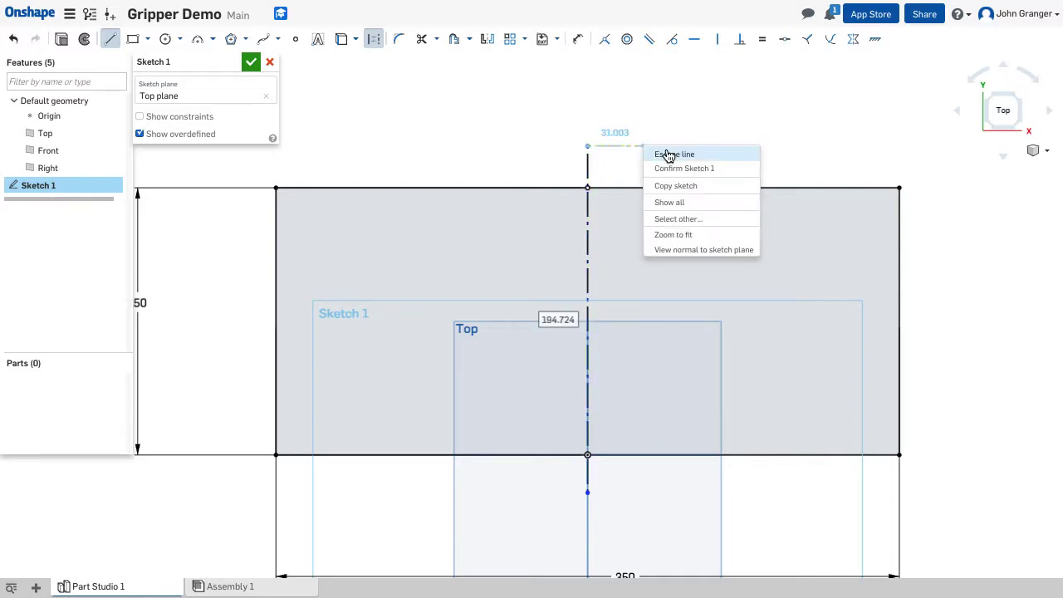
pyautogui.click(669, 156)
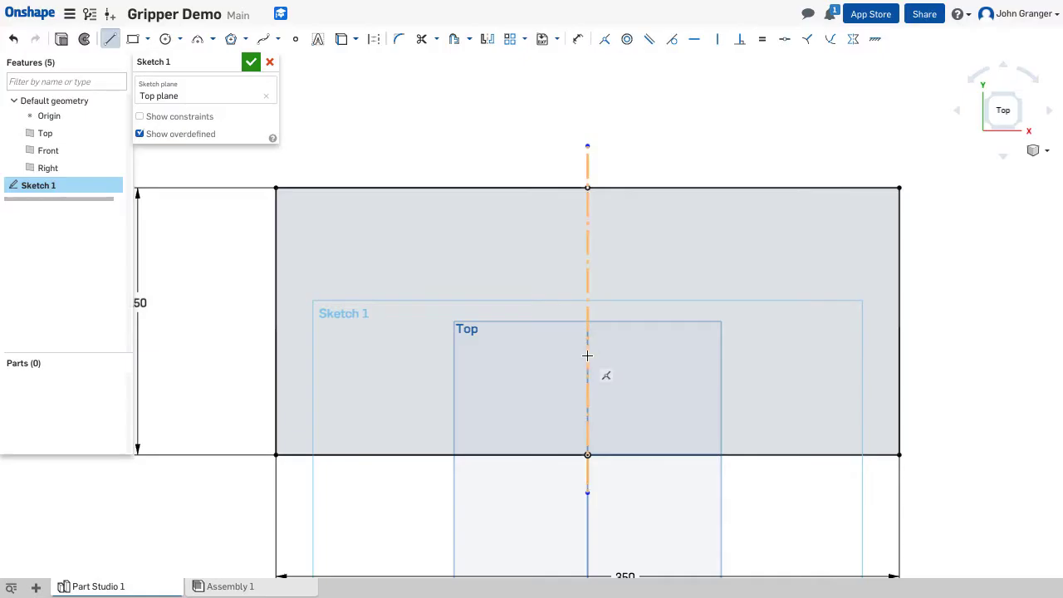
# Draw a horizontal line from the centreline, then a sloped line down to the bottom edge
pyautogui.click(588, 355)
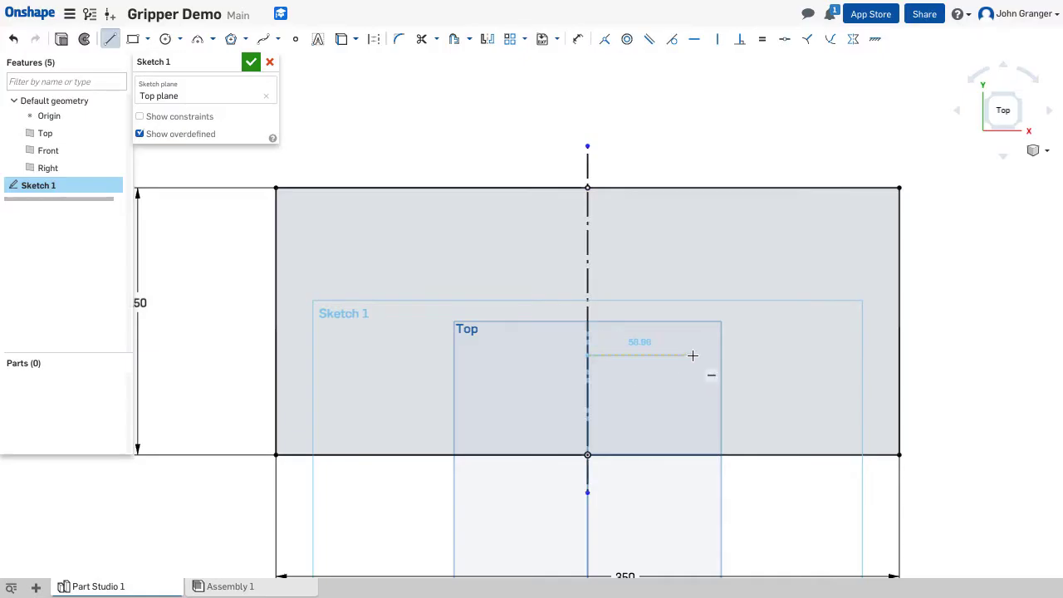
pyautogui.click(693, 355)
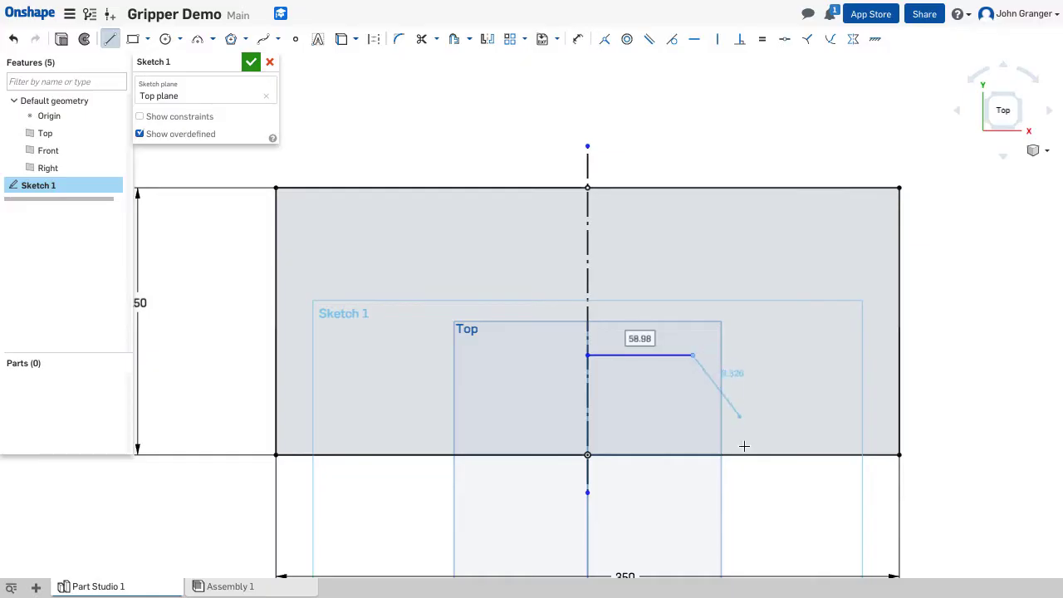
pyautogui.click(748, 457)
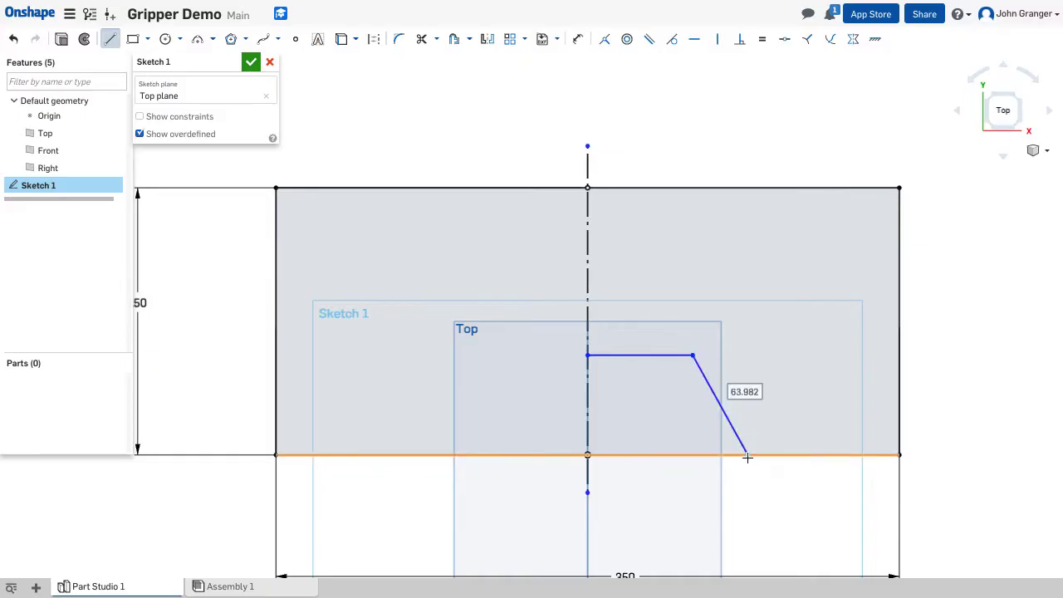
pyautogui.rightClick(763, 489)
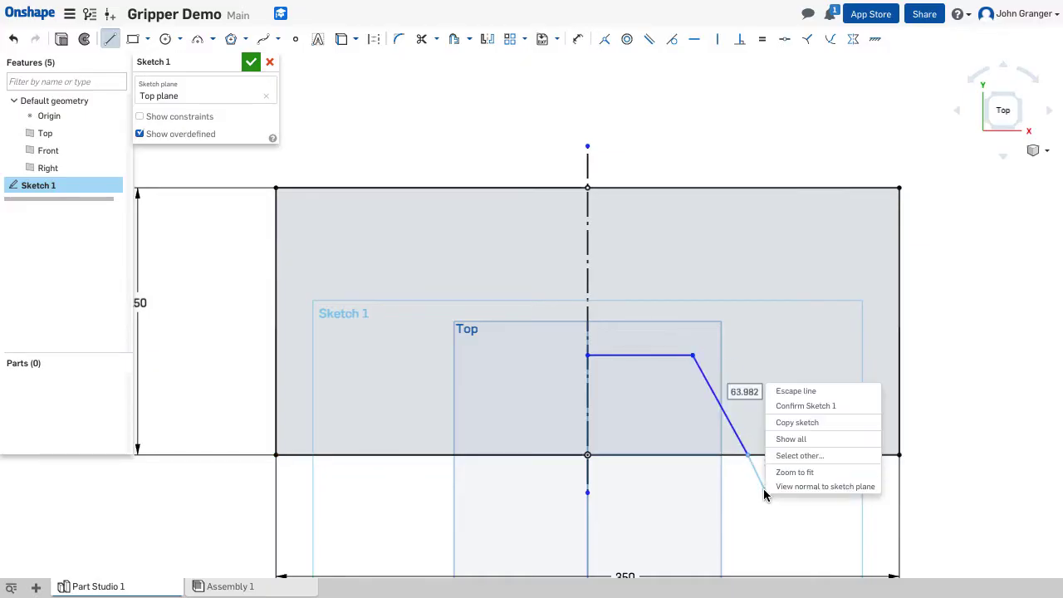
pyautogui.click(800, 391)
# Dimension the horizontal line to 50 and its angle with the sloped line to 120°
pyautogui.click(579, 40)
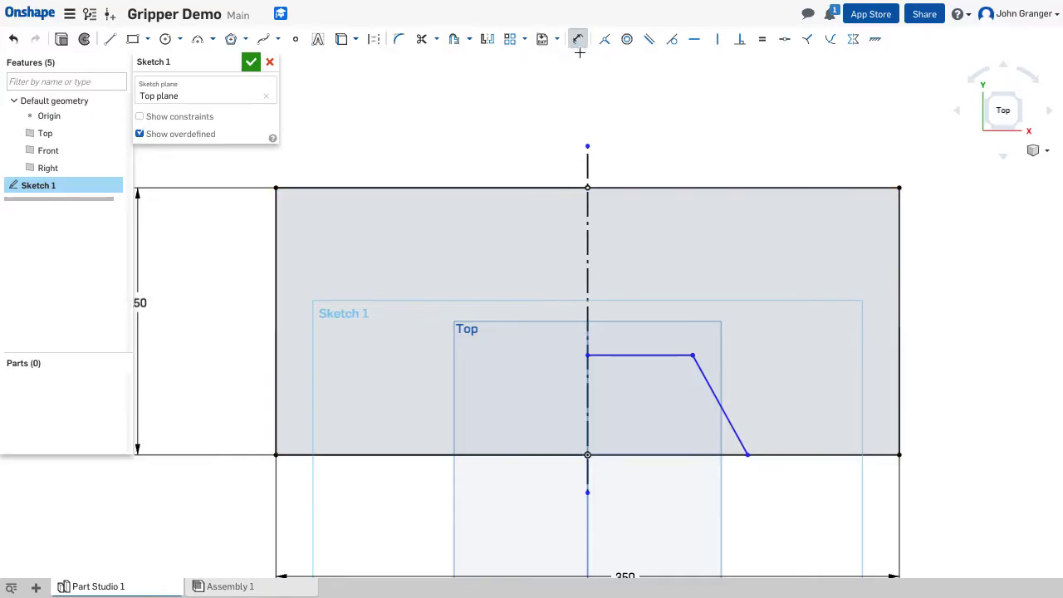
pyautogui.click(631, 356)
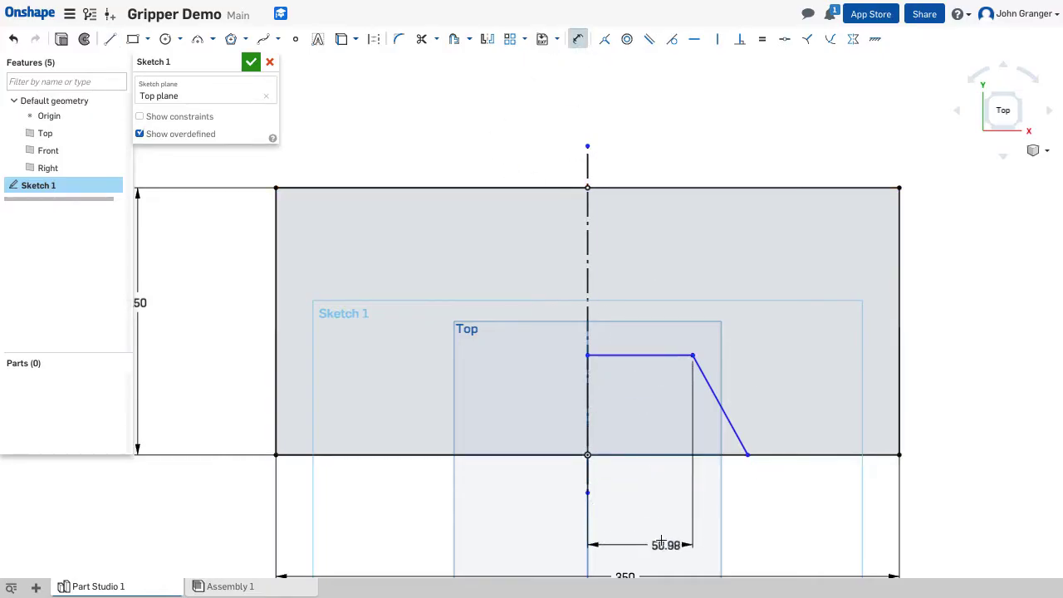
pyautogui.click(659, 533)
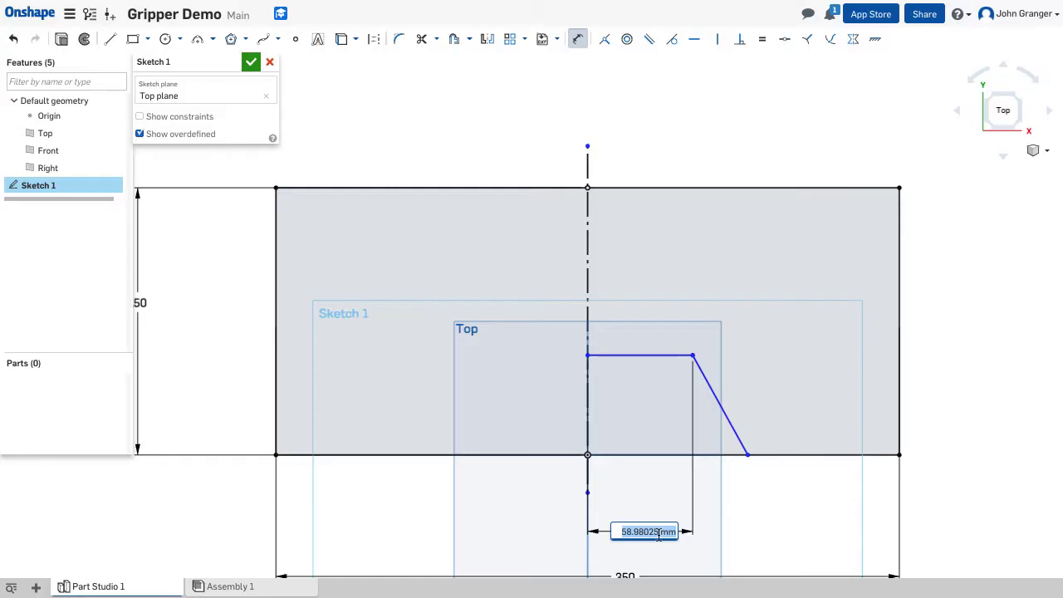
pyautogui.write('50')
pyautogui.press('Return')
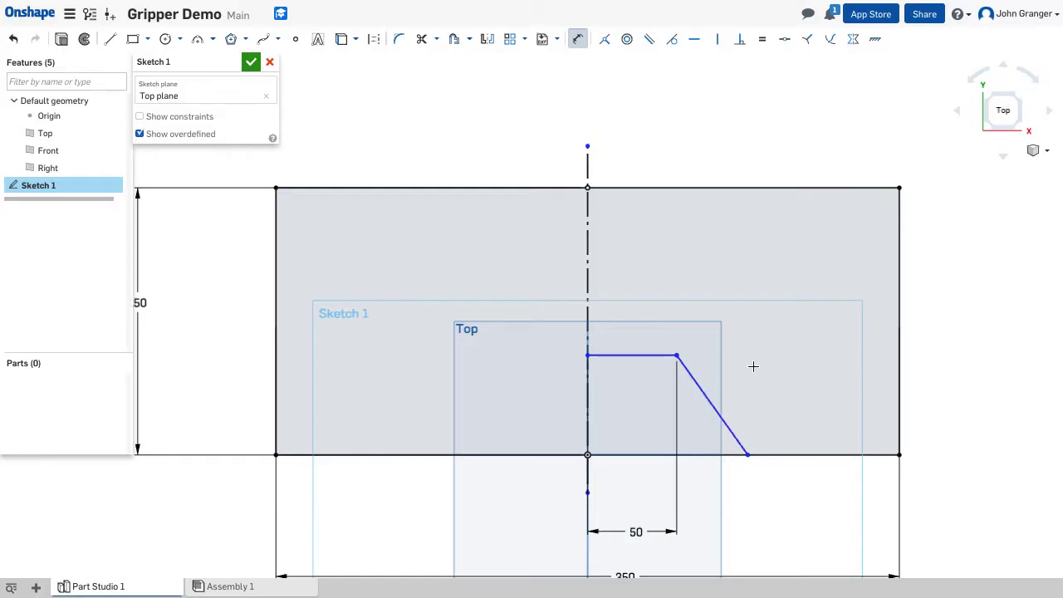
pyautogui.click(646, 355)
pyautogui.click(696, 382)
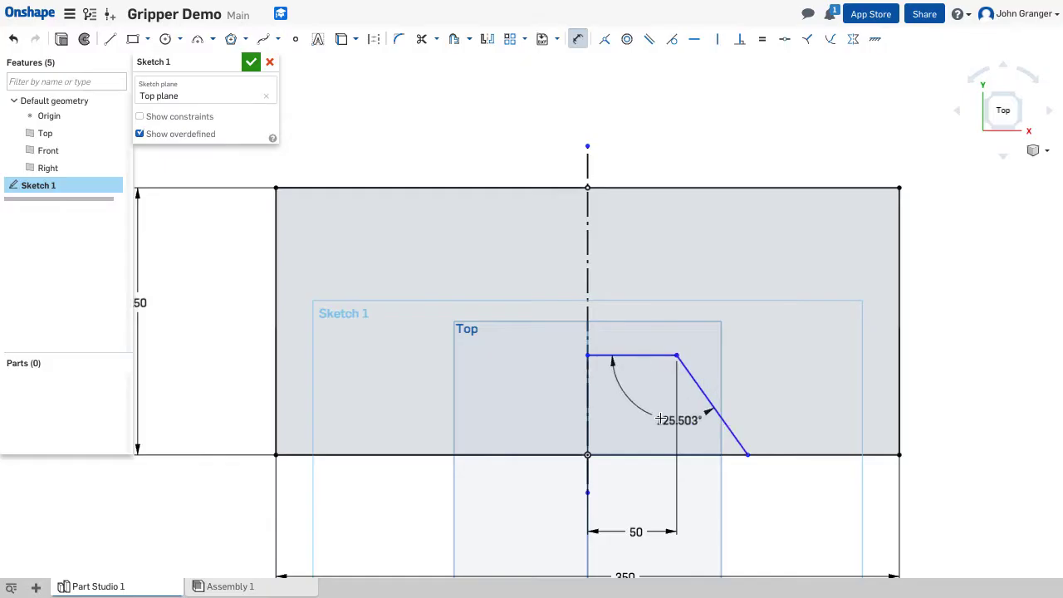
pyautogui.click(632, 405)
pyautogui.write('12')
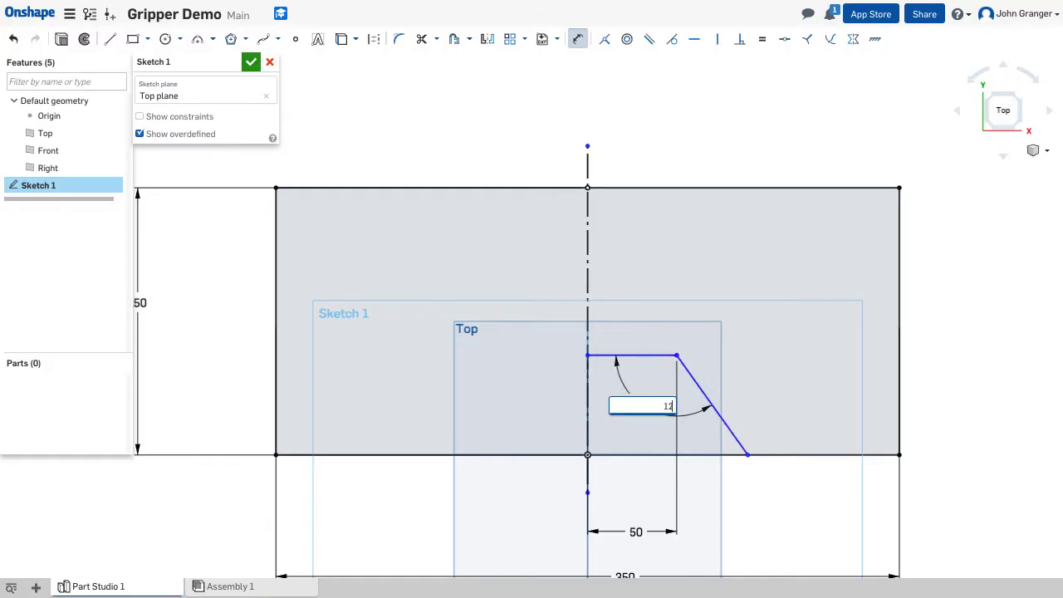
pyautogui.write('0')
pyautogui.press('Return')
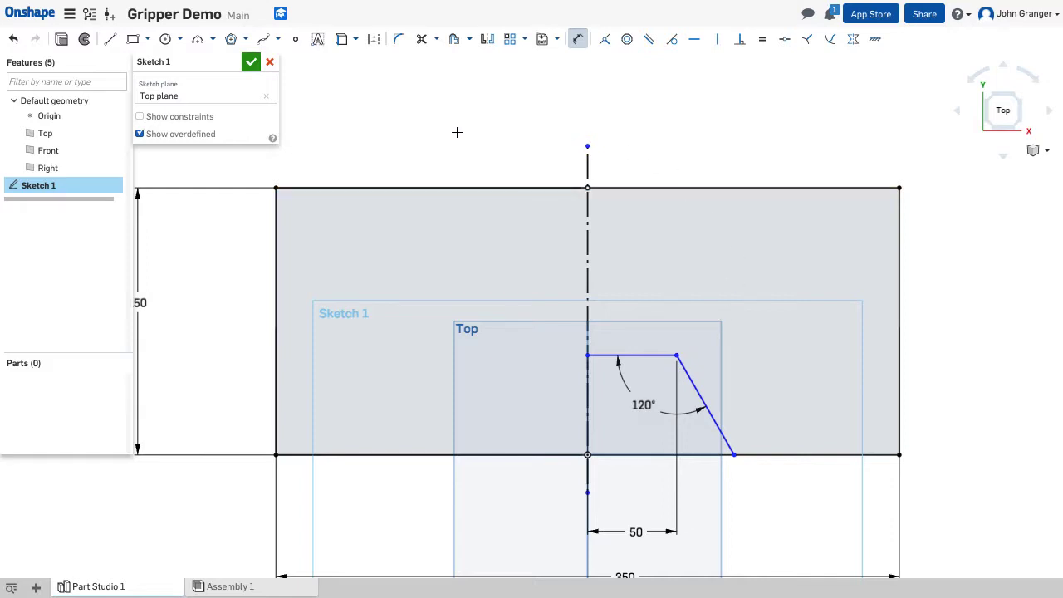
# Draw a slanted line from the top edge, continuing horizontally to the right edge
pyautogui.click(111, 39)
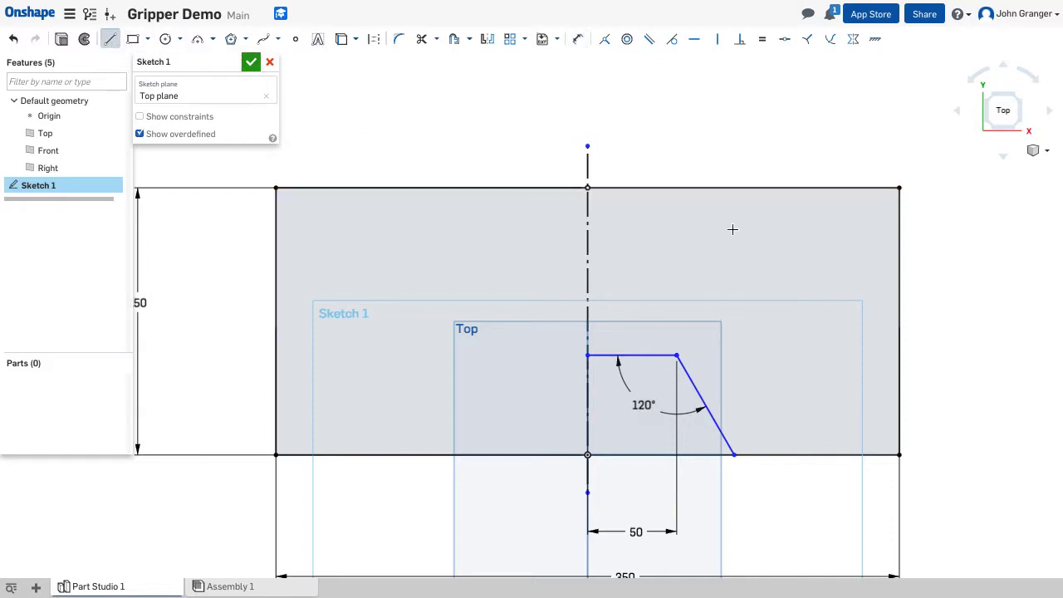
pyautogui.click(677, 188)
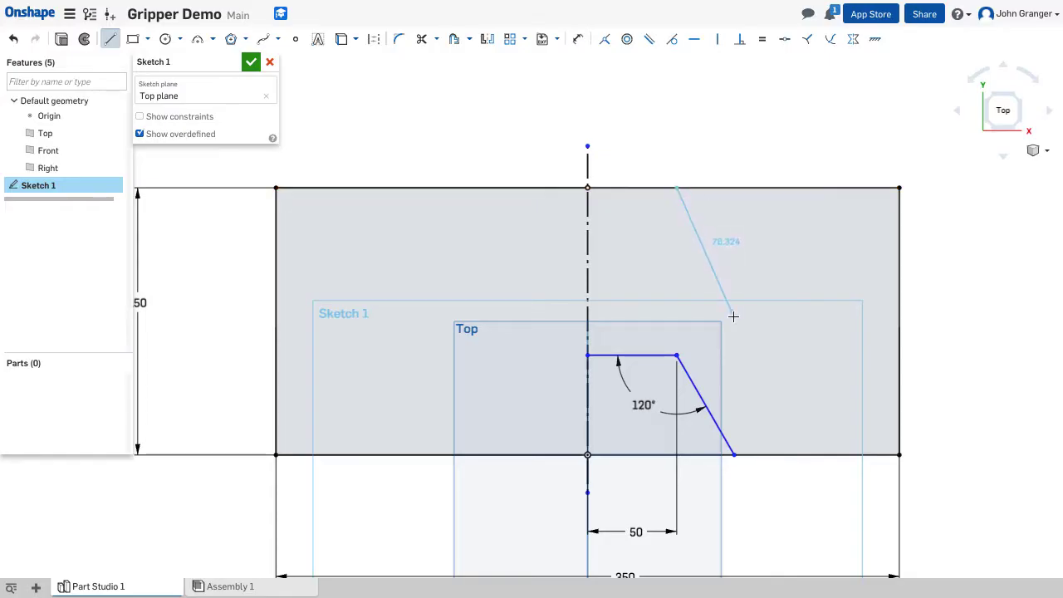
pyautogui.click(770, 361)
pyautogui.click(900, 362)
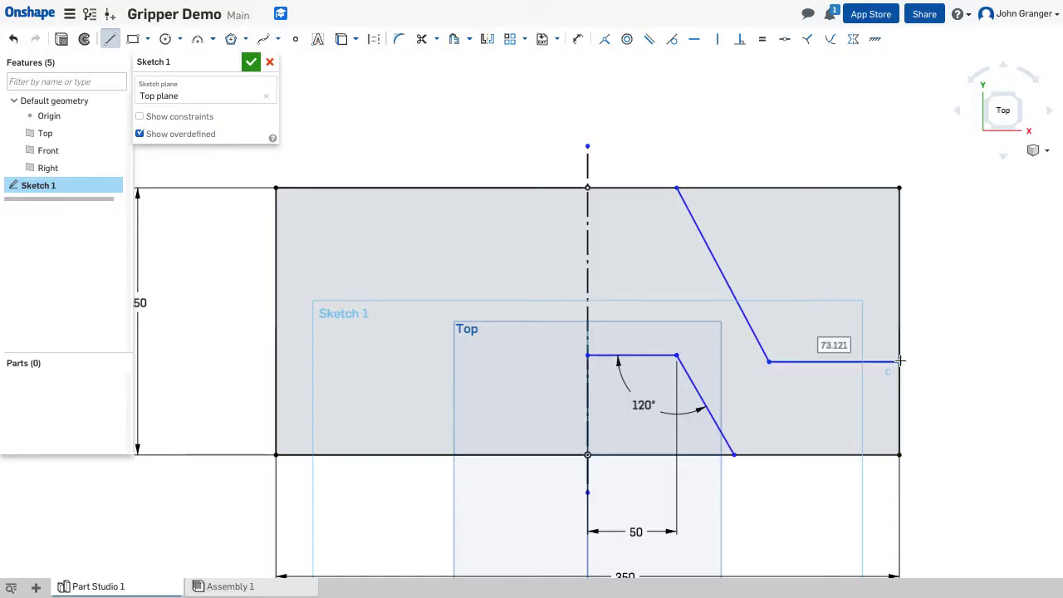
pyautogui.rightClick(953, 328)
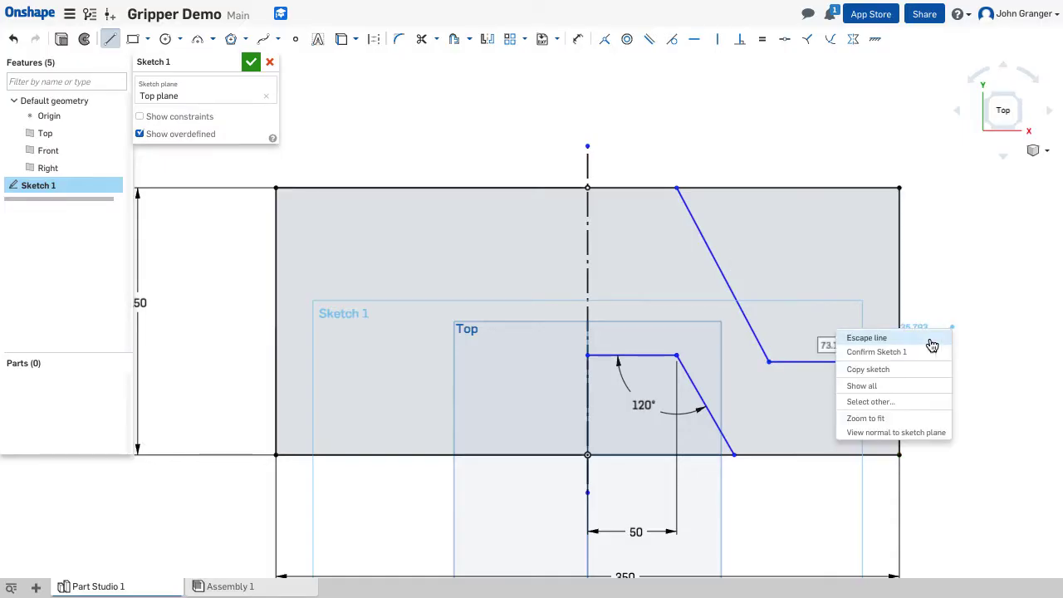
pyautogui.click(933, 342)
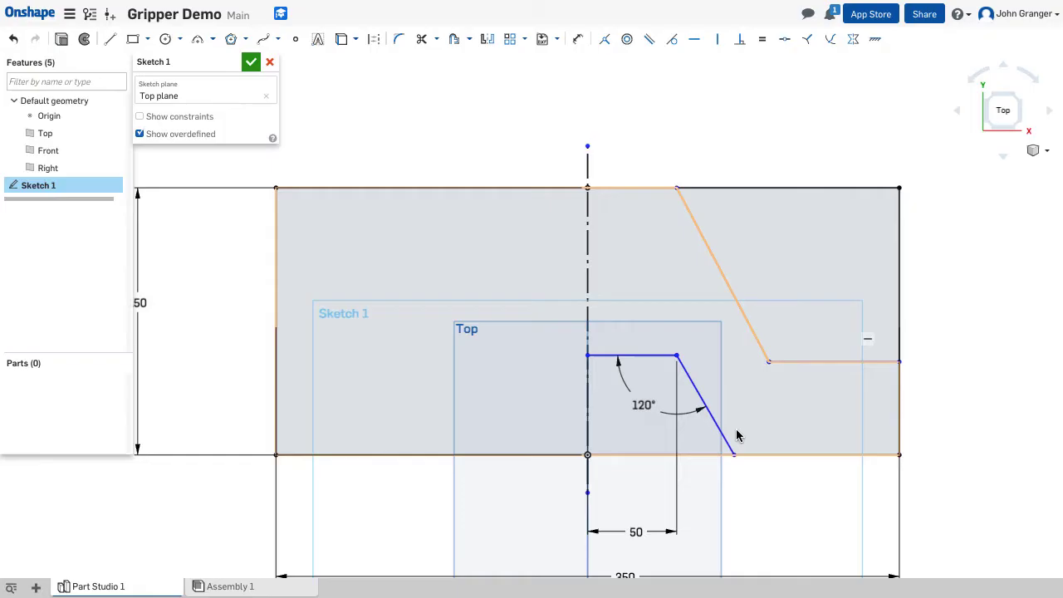
# Make the two slanted lines parallel and vertically align their corner points
pyautogui.click(649, 39)
pyautogui.click(699, 388)
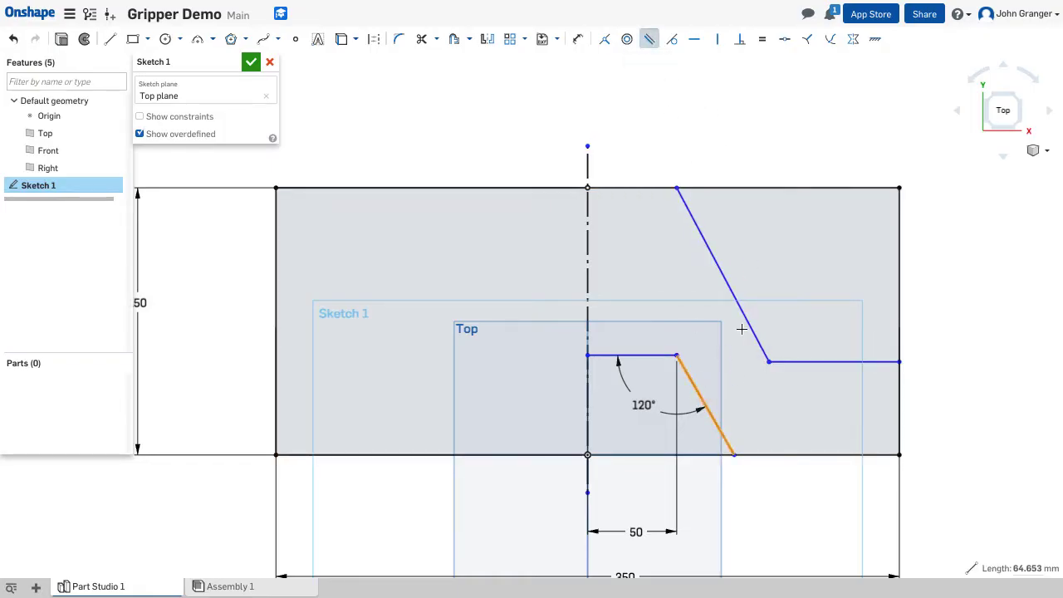
pyautogui.click(748, 324)
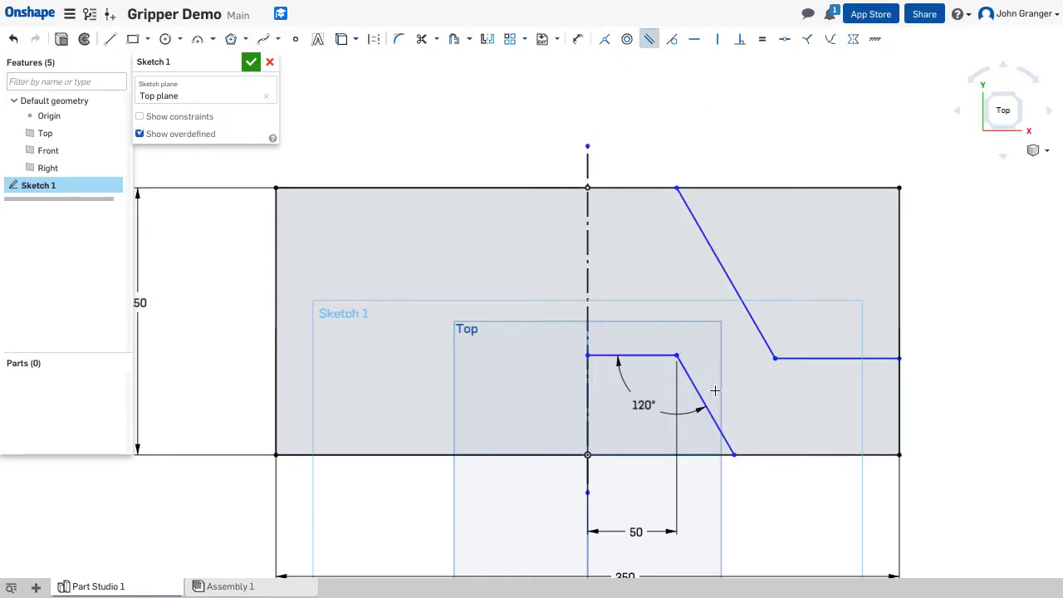
pyautogui.click(717, 40)
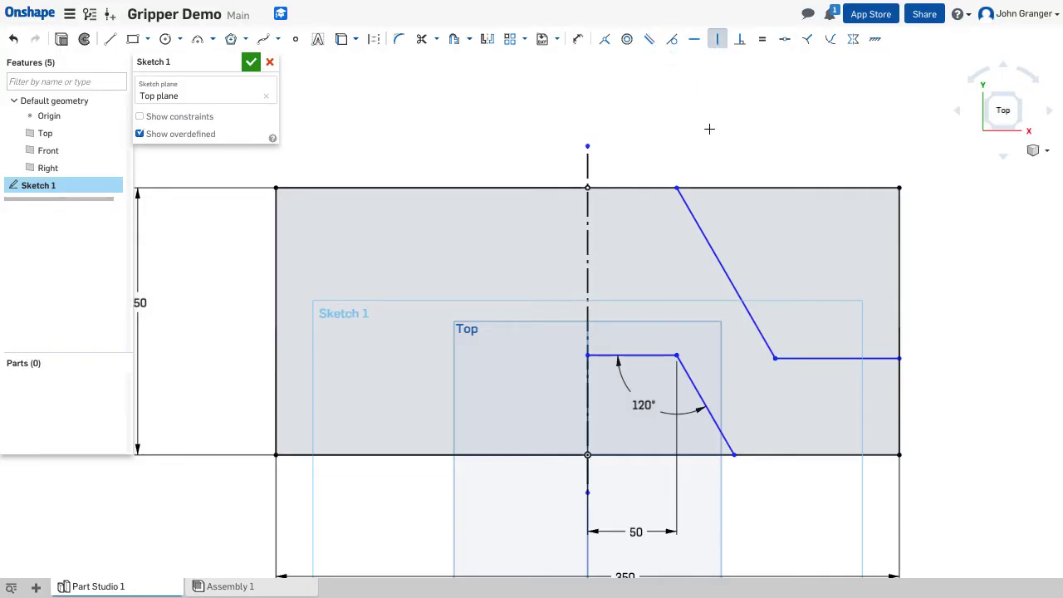
pyautogui.click(677, 355)
pyautogui.click(677, 188)
# Set the right horizontal line 50 above the bottom edge and make both horizontal lines collinear
pyautogui.click(579, 46)
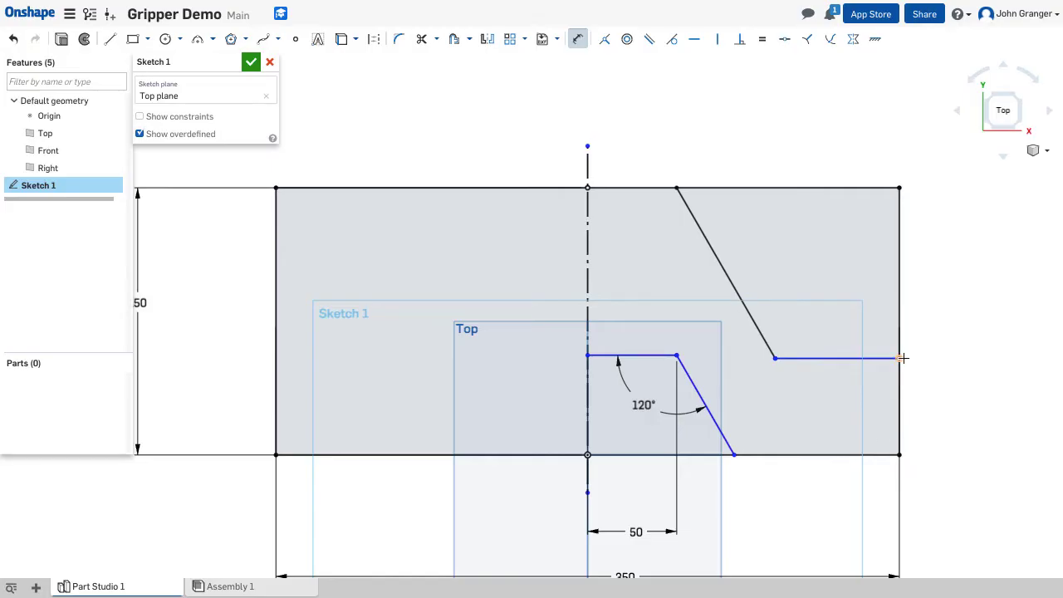
pyautogui.click(900, 454)
pyautogui.click(953, 405)
pyautogui.write('50')
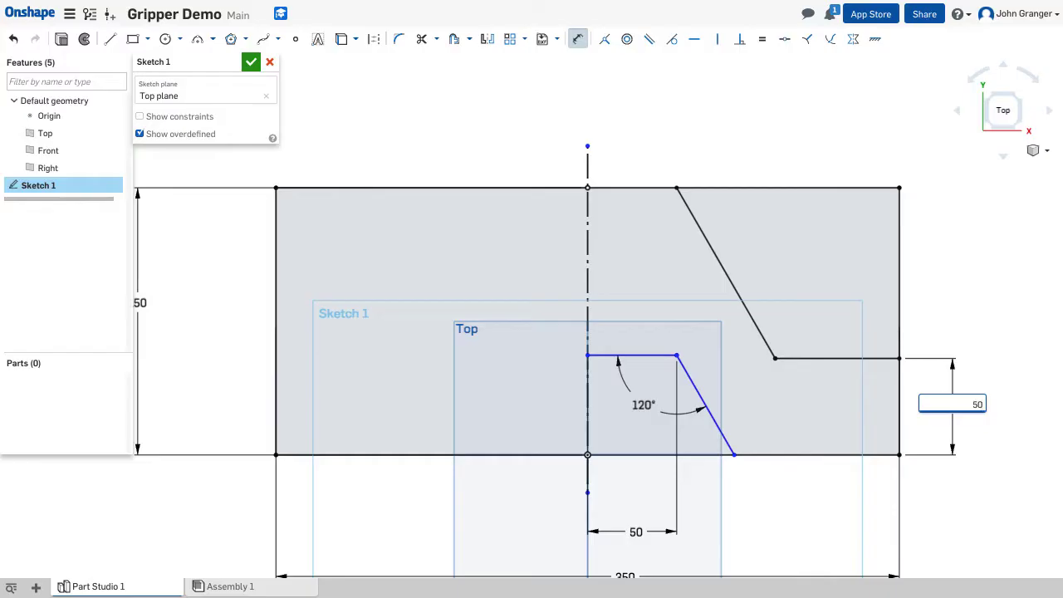
pyautogui.press('Return')
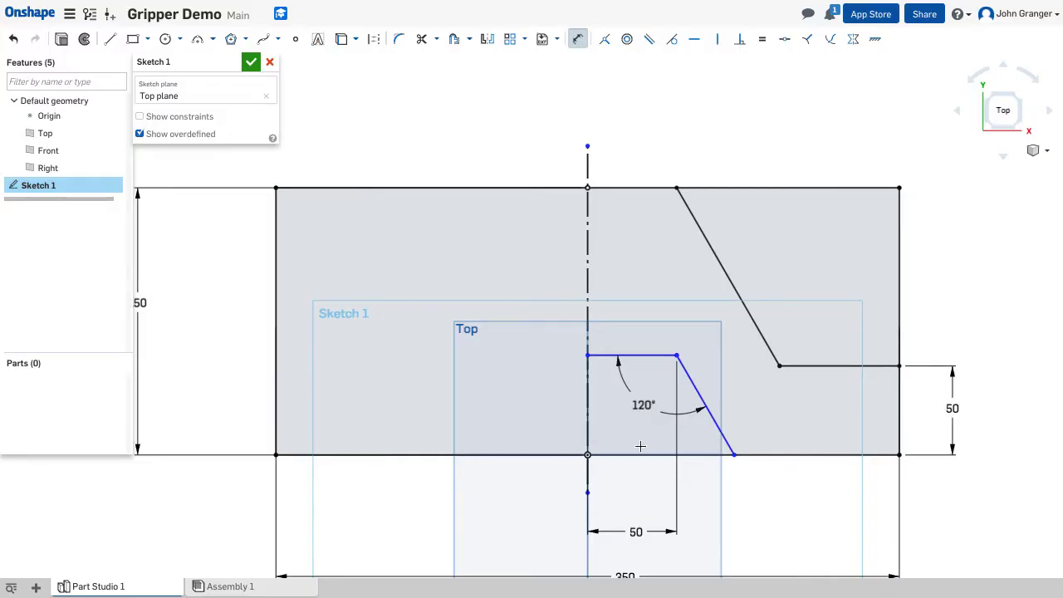
pyautogui.click(604, 39)
pyautogui.click(643, 354)
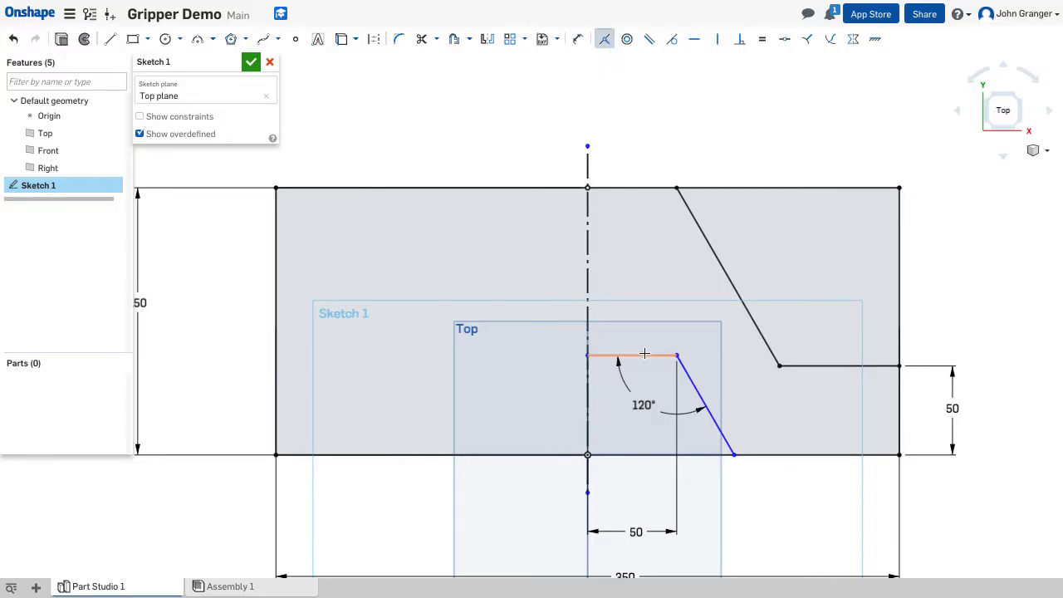
pyautogui.click(831, 367)
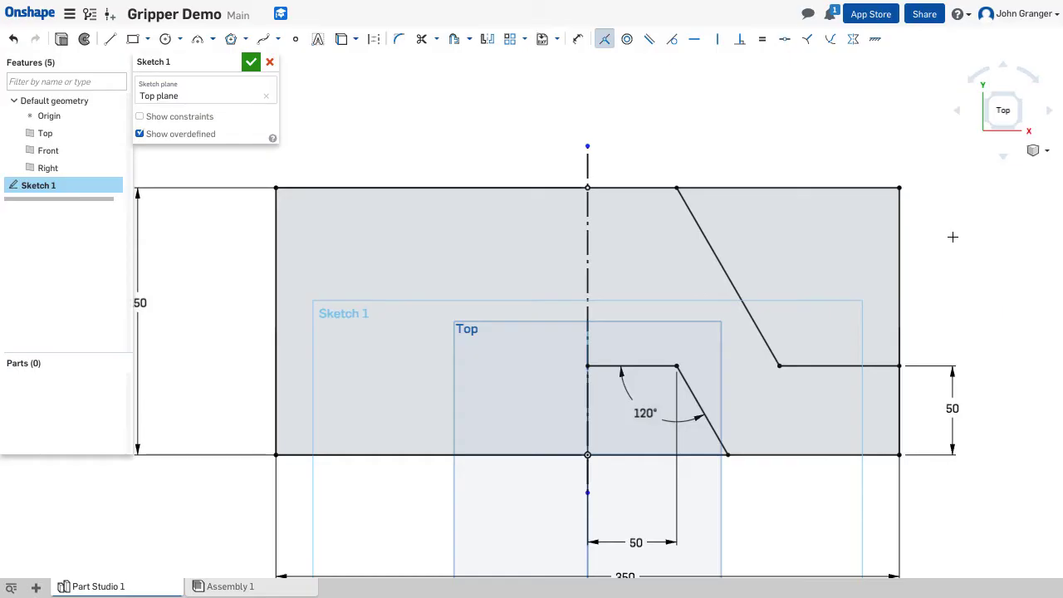
# Draw two centre-point circles near the lower right, the right one Ø10
pyautogui.press('Escape')
pyautogui.click(166, 44)
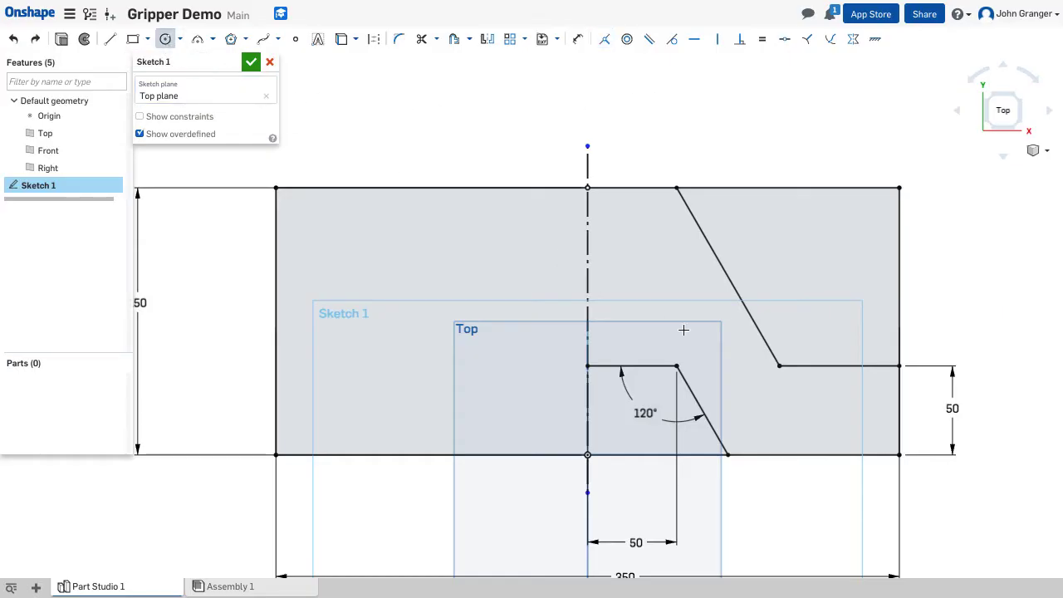
pyautogui.click(862, 427)
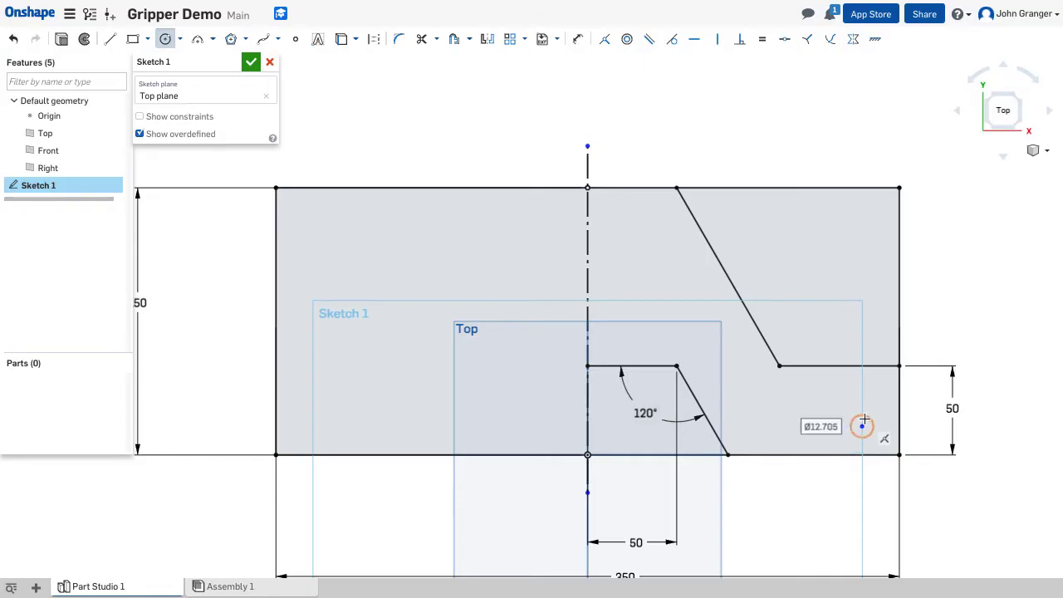
pyautogui.write('10')
pyautogui.press('Return')
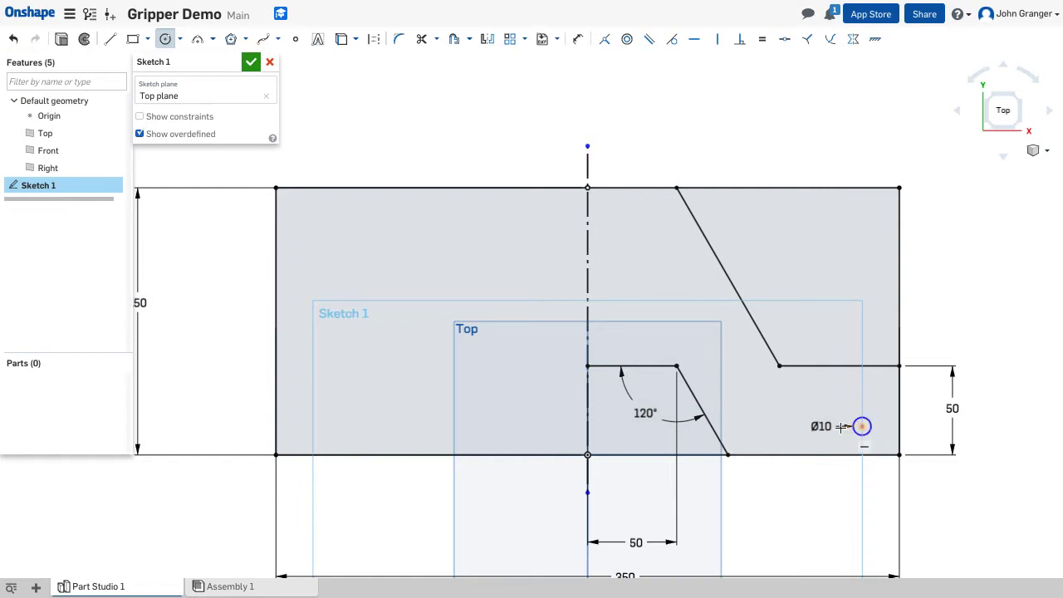
pyautogui.click(757, 427)
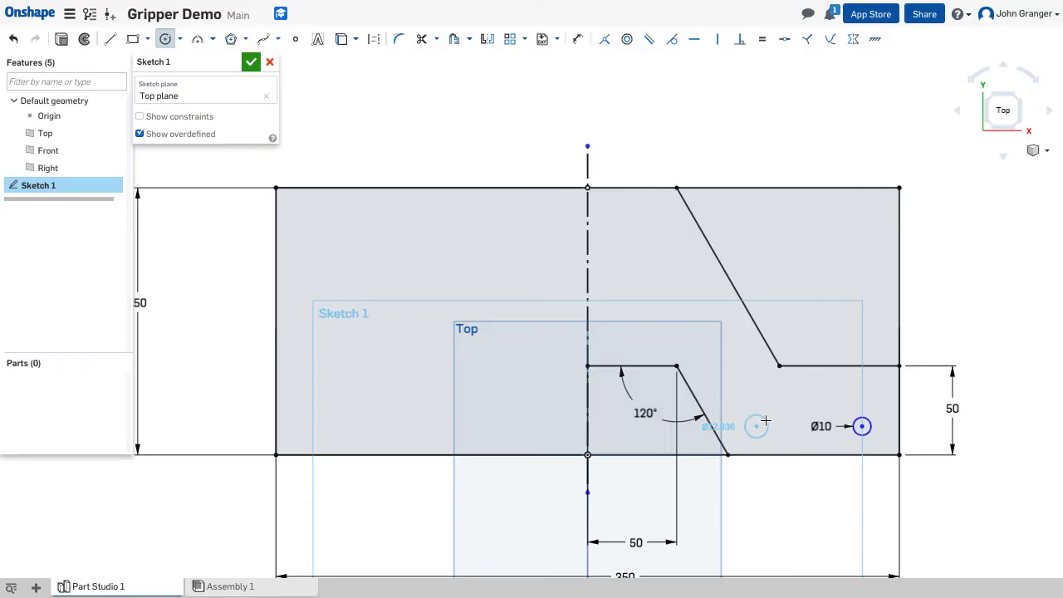
pyautogui.click(765, 422)
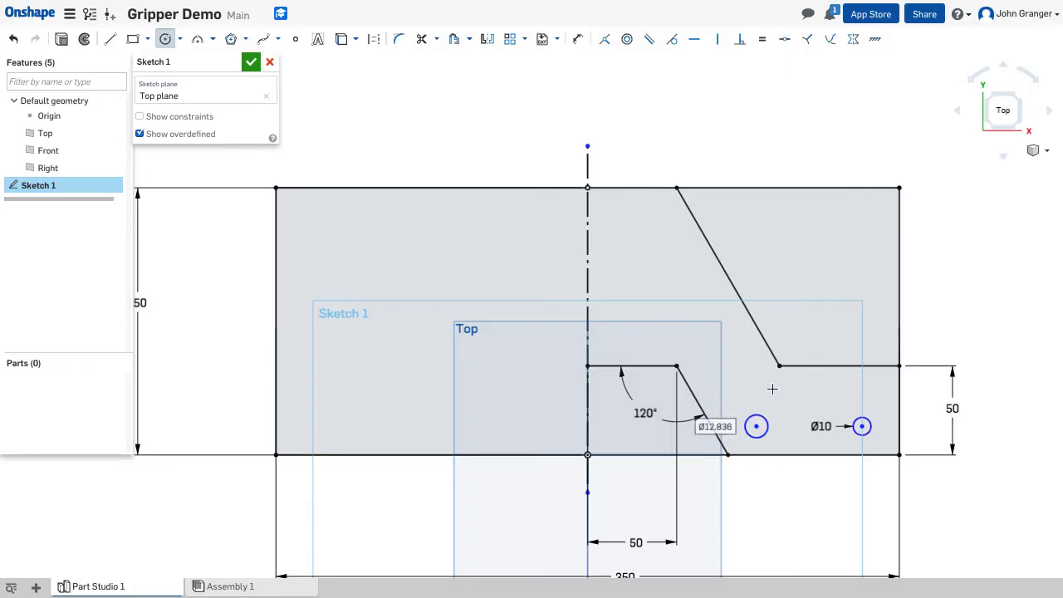
# Dimension the right hole's centre 20 above the bottom edge
pyautogui.press('u')
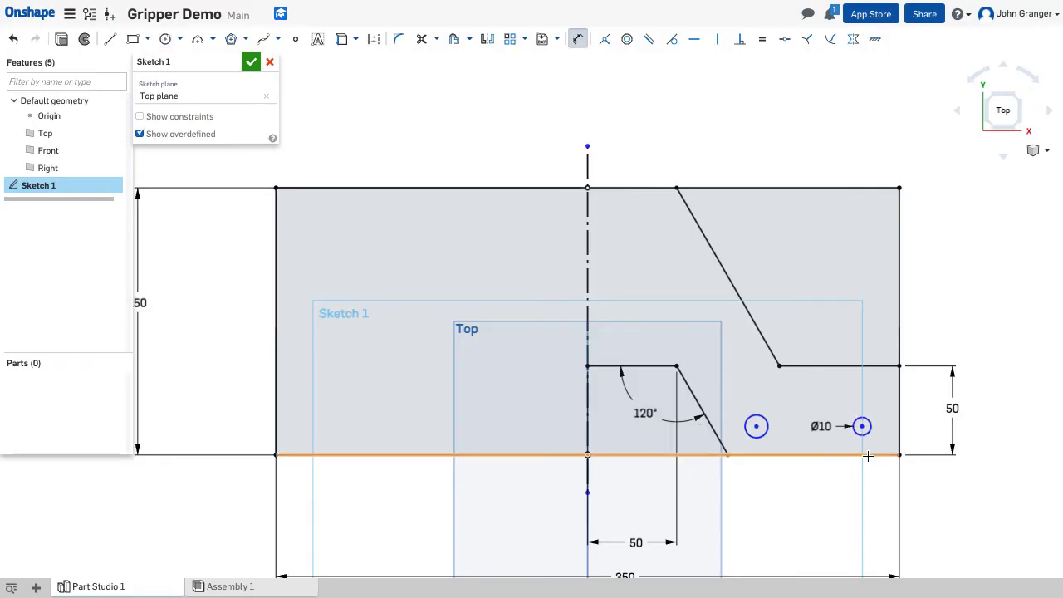
pyautogui.click(868, 456)
pyautogui.click(862, 426)
pyautogui.click(899, 425)
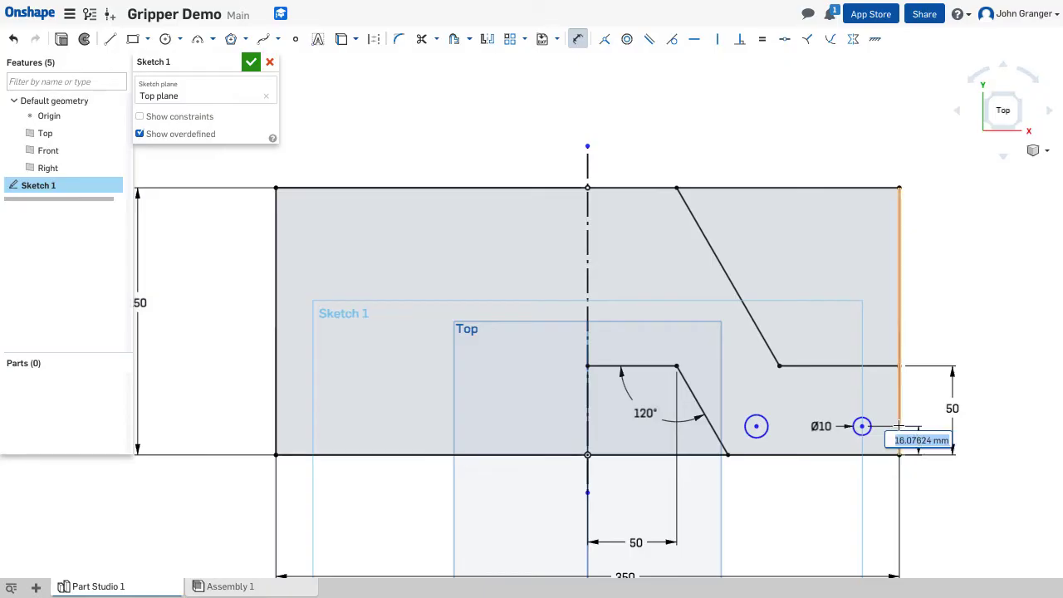
pyautogui.write('20')
pyautogui.press('Return')
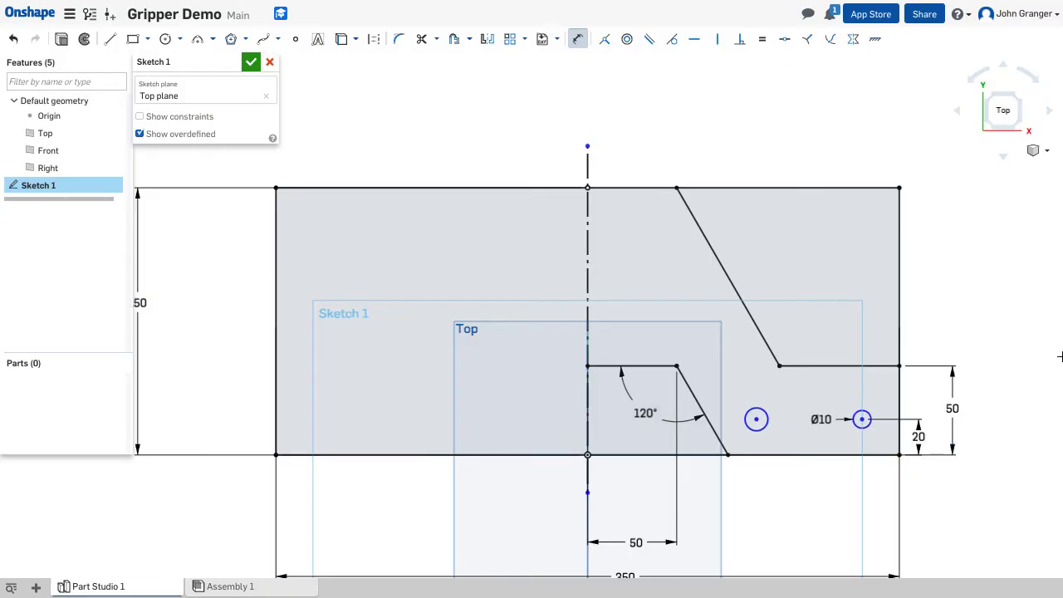
# Make the two holes equal at Ø10 and space them 50 apart
pyautogui.click(761, 39)
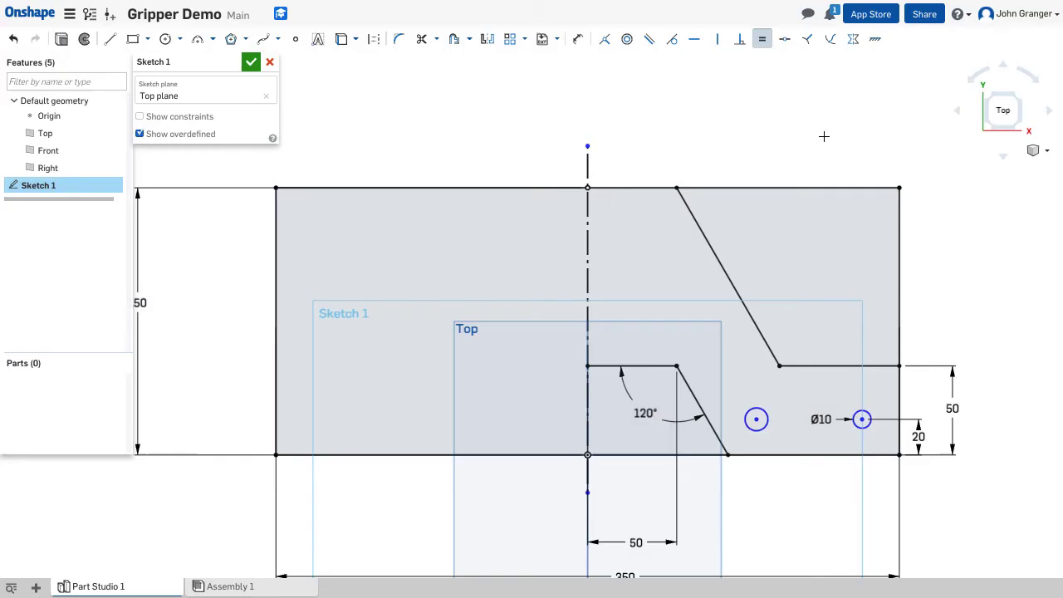
pyautogui.click(862, 410)
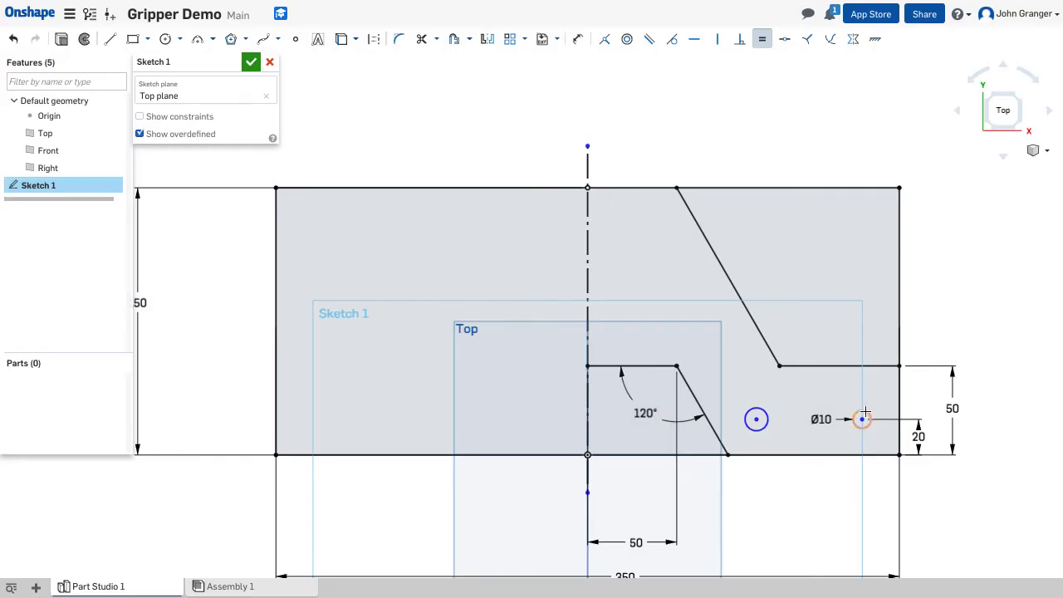
pyautogui.click(768, 412)
pyautogui.click(578, 39)
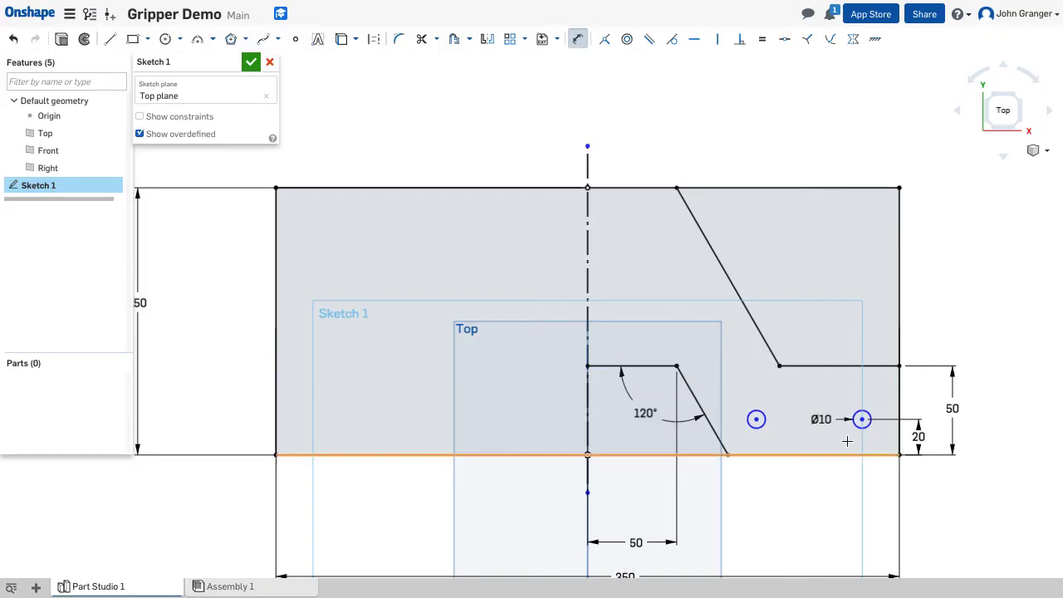
pyautogui.click(865, 419)
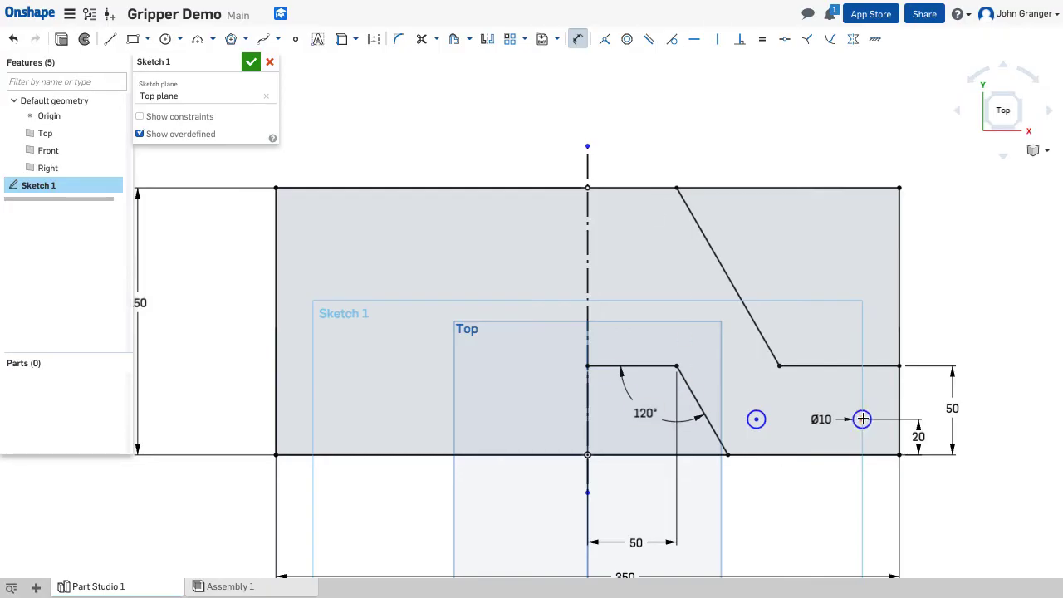
pyautogui.click(756, 419)
pyautogui.click(810, 489)
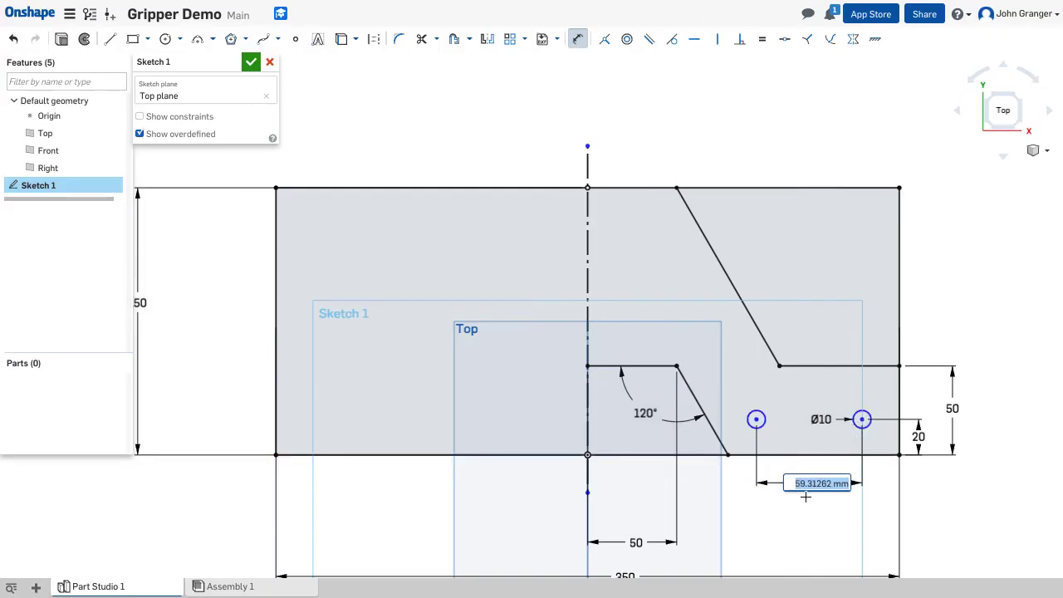
pyautogui.write('50')
pyautogui.press('Return')
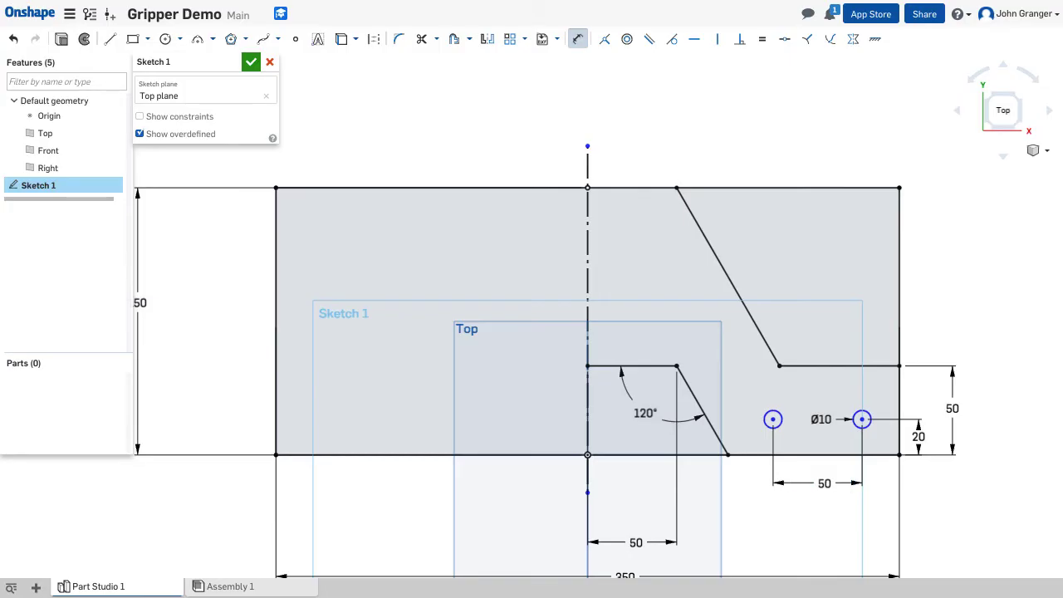
# Dimension the inner hole's centre 100 from the vertical centreline and fit the sketch in view
pyautogui.click(587, 453)
pyautogui.click(773, 419)
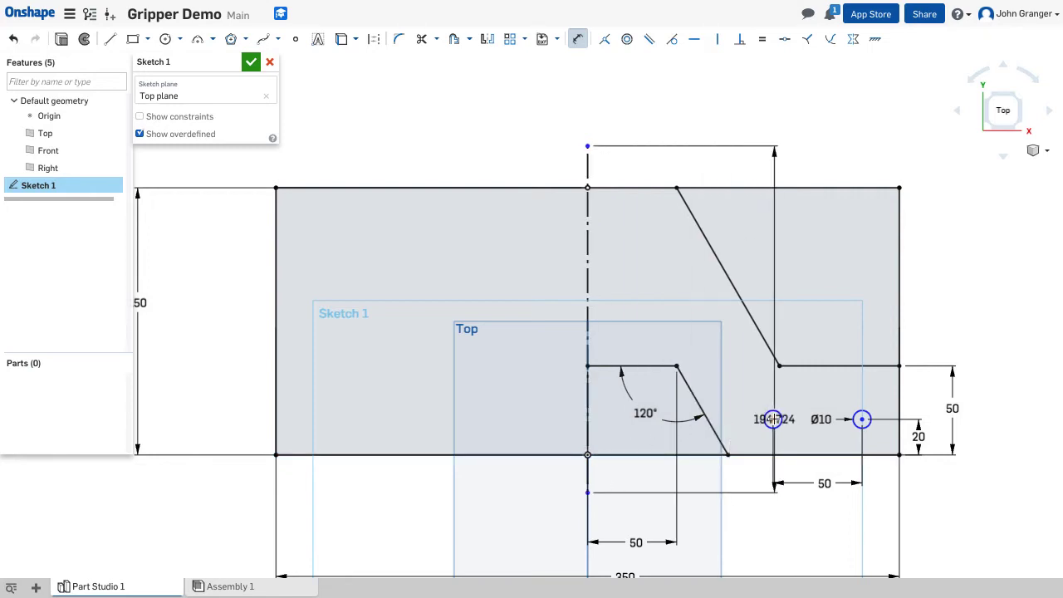
pyautogui.scroll(3, 773, 419)
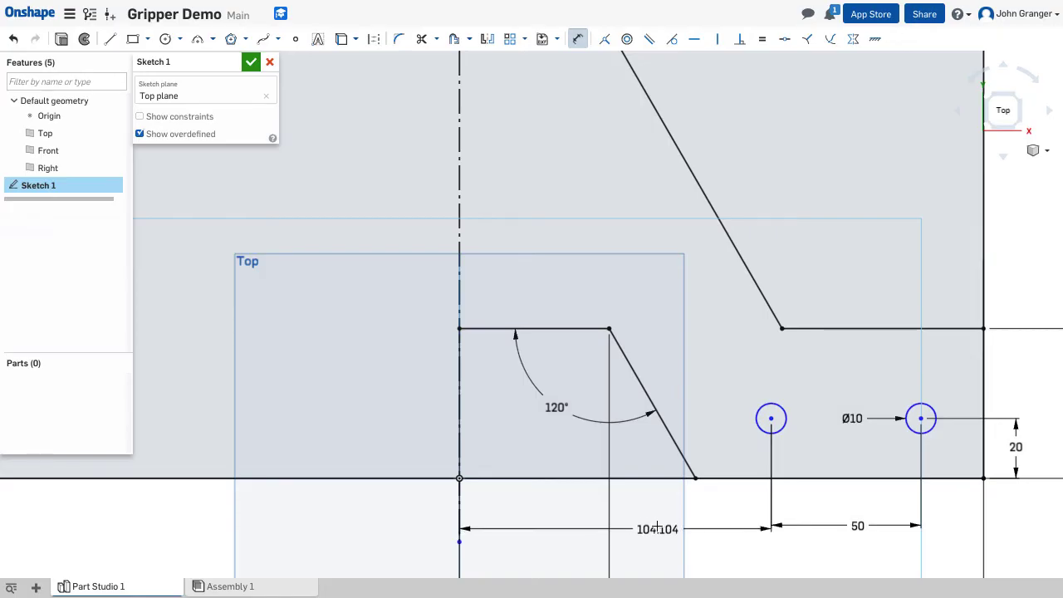
pyautogui.click(656, 529)
pyautogui.write('100')
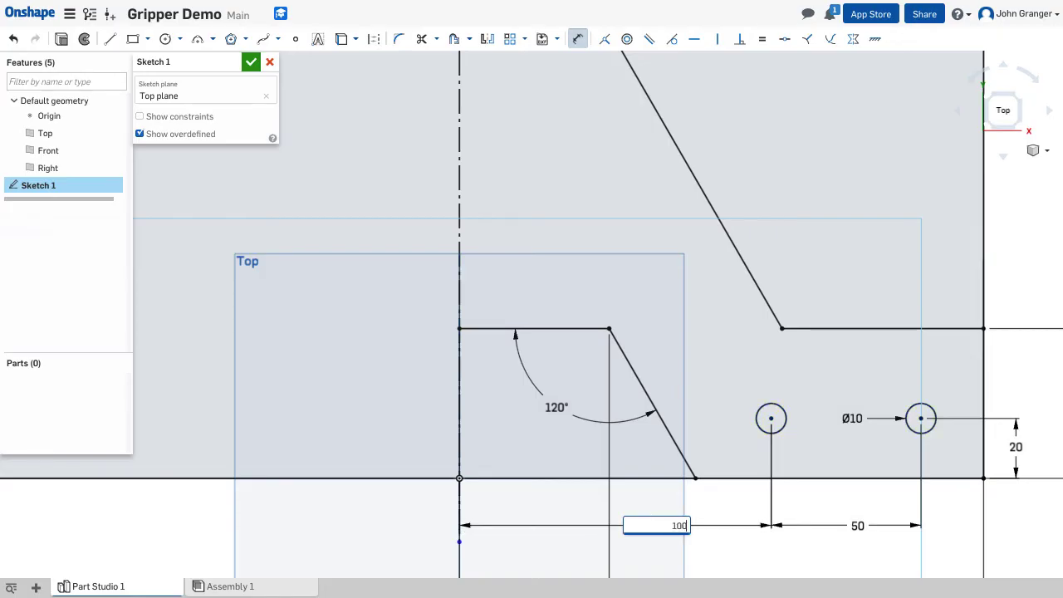
pyautogui.press('Return')
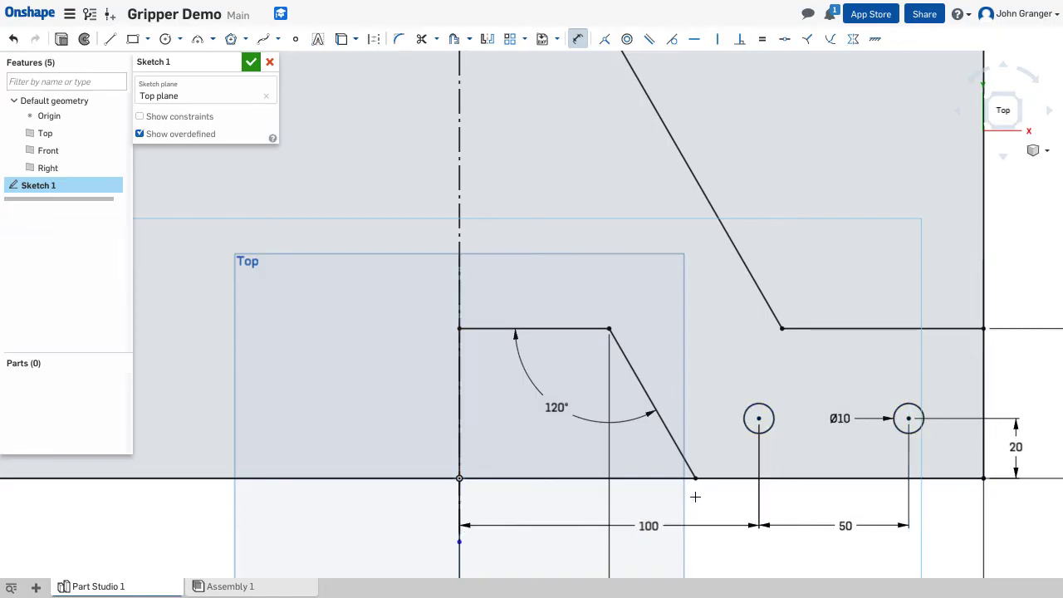
pyautogui.press('f')
pyautogui.press('Escape')
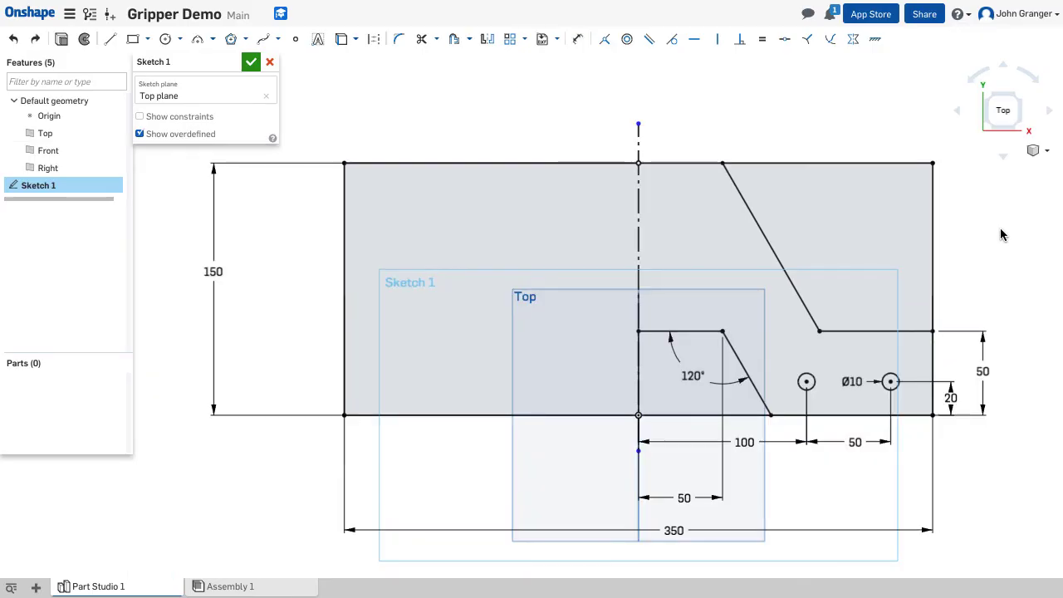
# Mirror the right-side angled lines and both holes across the vertical centreline
pyautogui.click(486, 40)
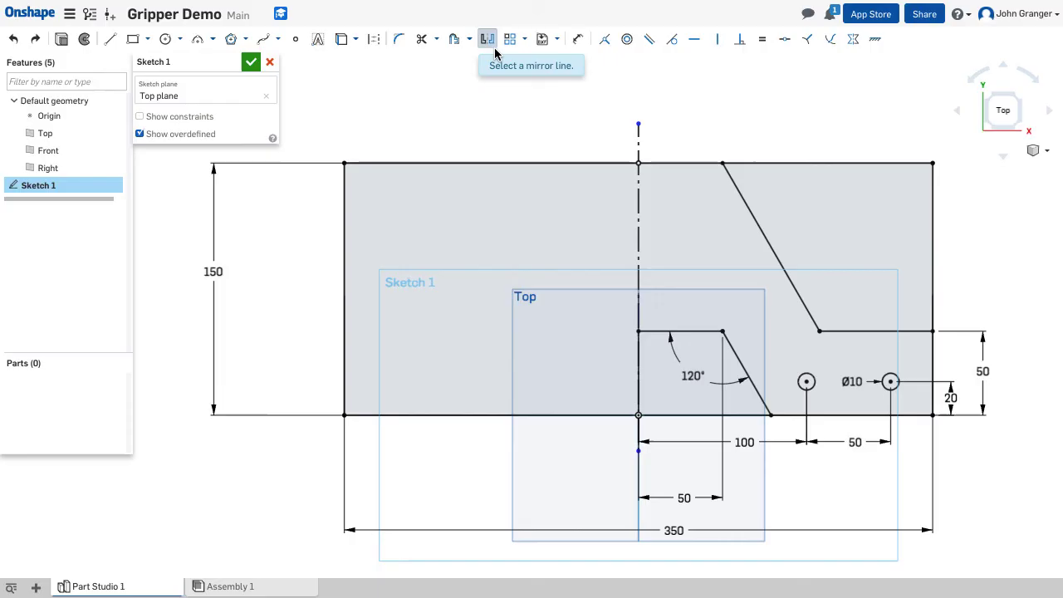
pyautogui.click(641, 142)
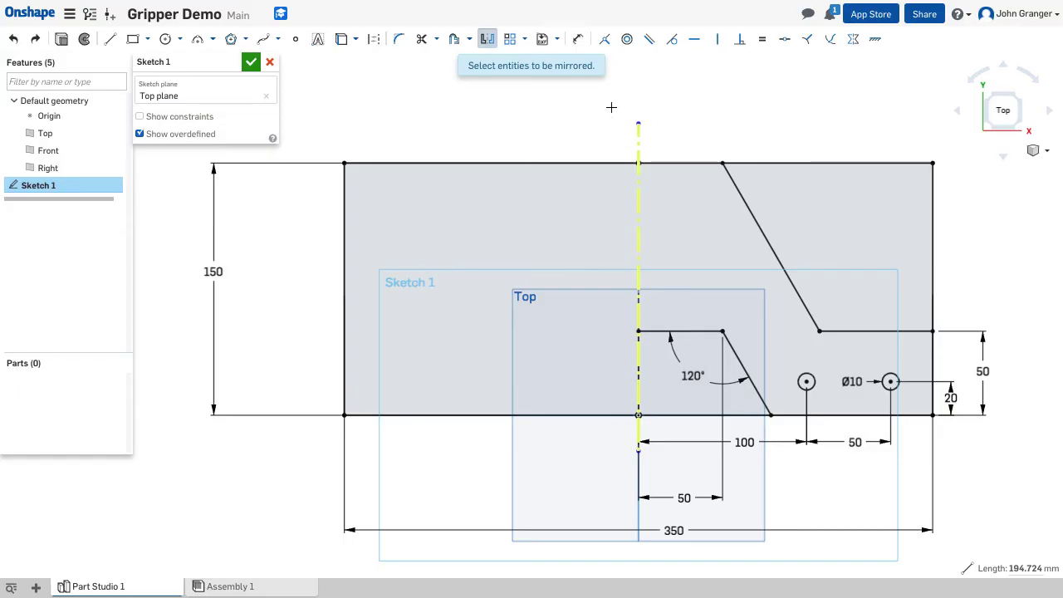
pyautogui.moveTo(601, 97); pyautogui.dragTo(957, 487)
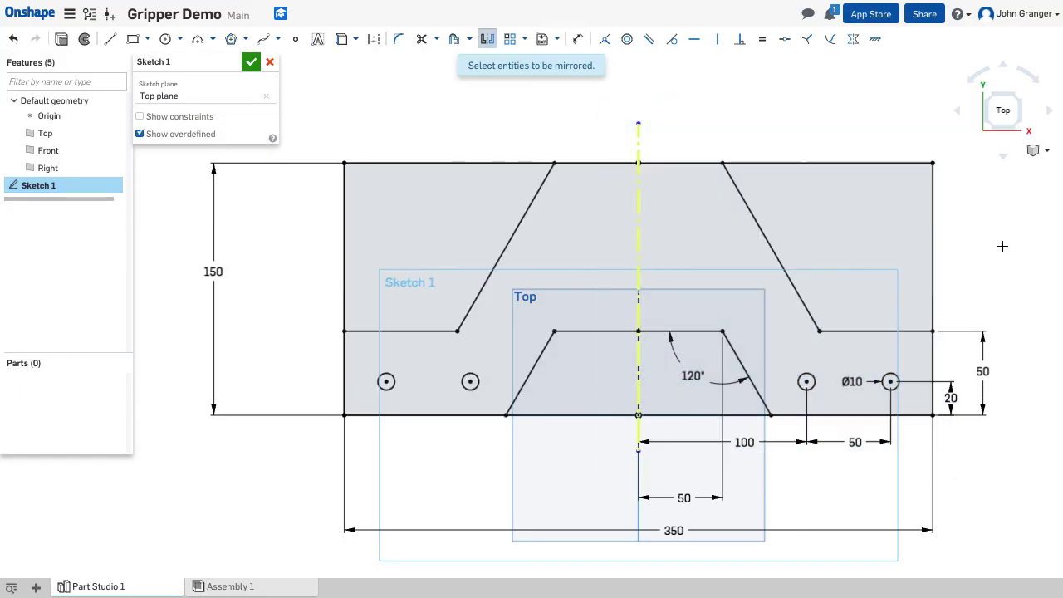
pyautogui.rightClick(692, 58)
pyautogui.click(707, 70)
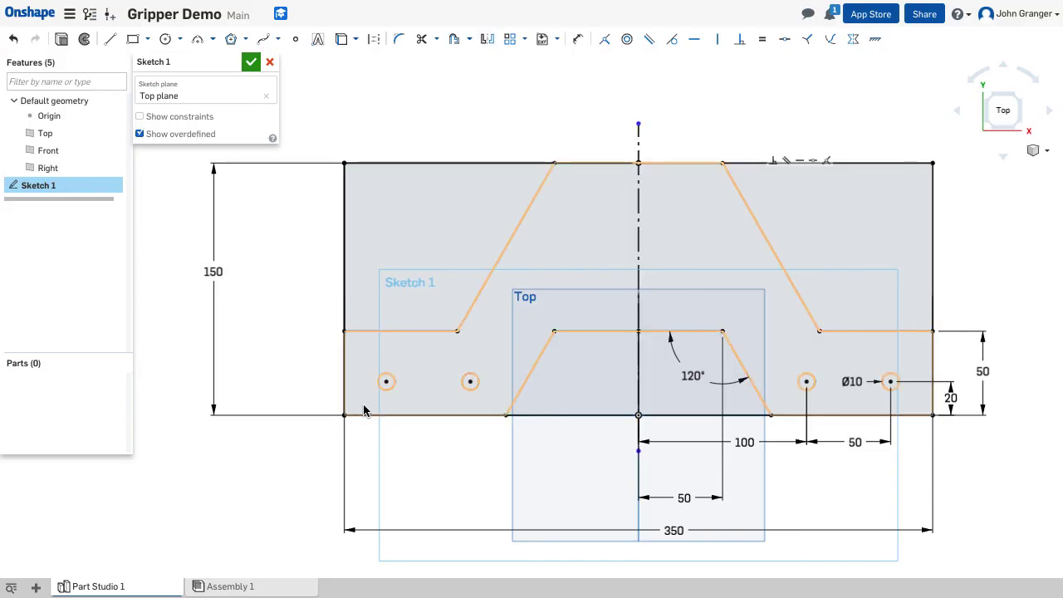
pyautogui.press('Escape')
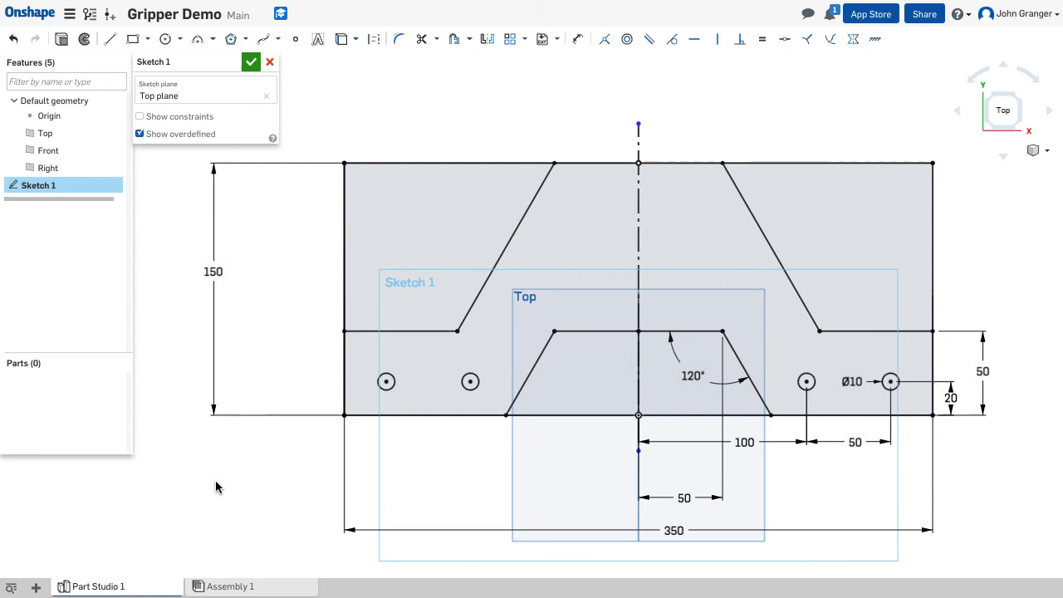